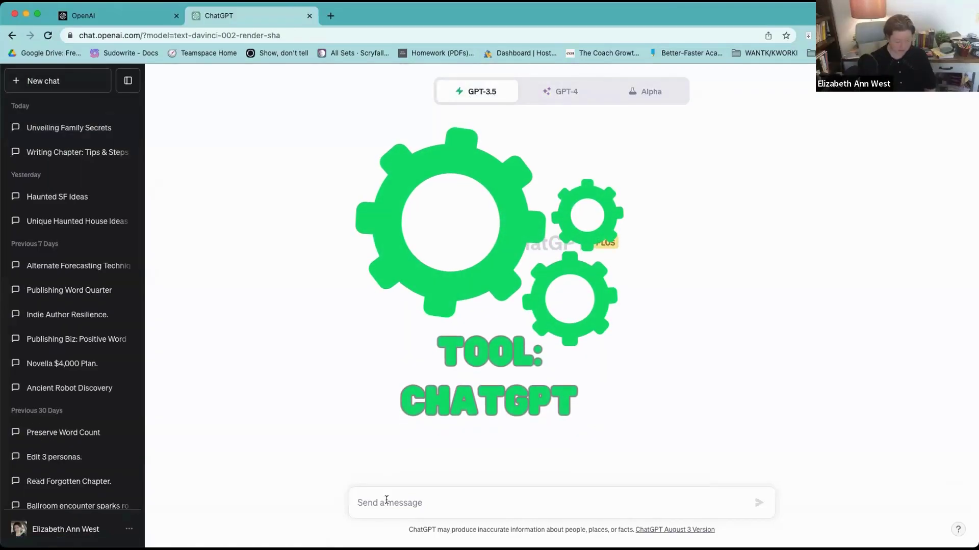
# Ask ChatGPT: 'What information would an AI need to write a chapter for a fiction novel?'.
pyautogui.write('What')
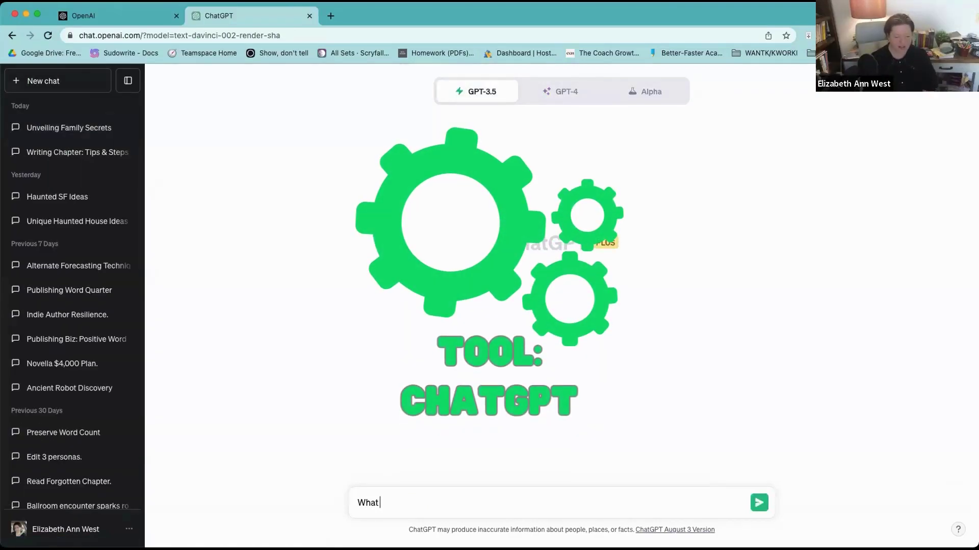
pyautogui.write(' information would an')
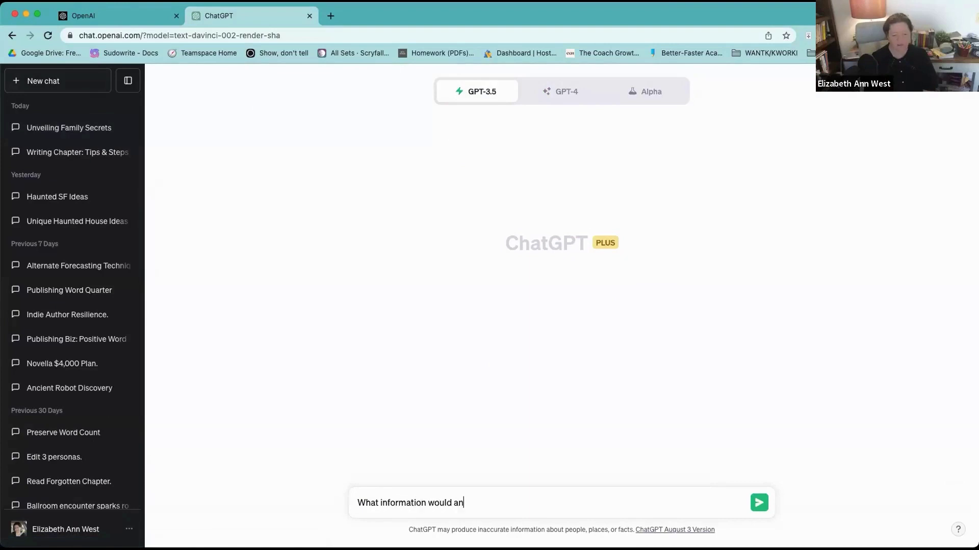
pyautogui.write(' AI need to write a ')
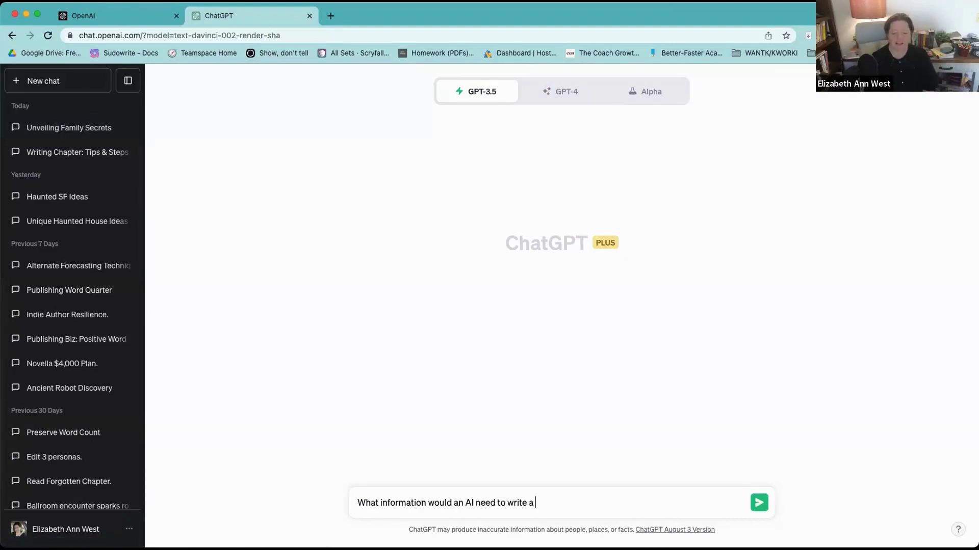
pyautogui.write('chapter for a fiction')
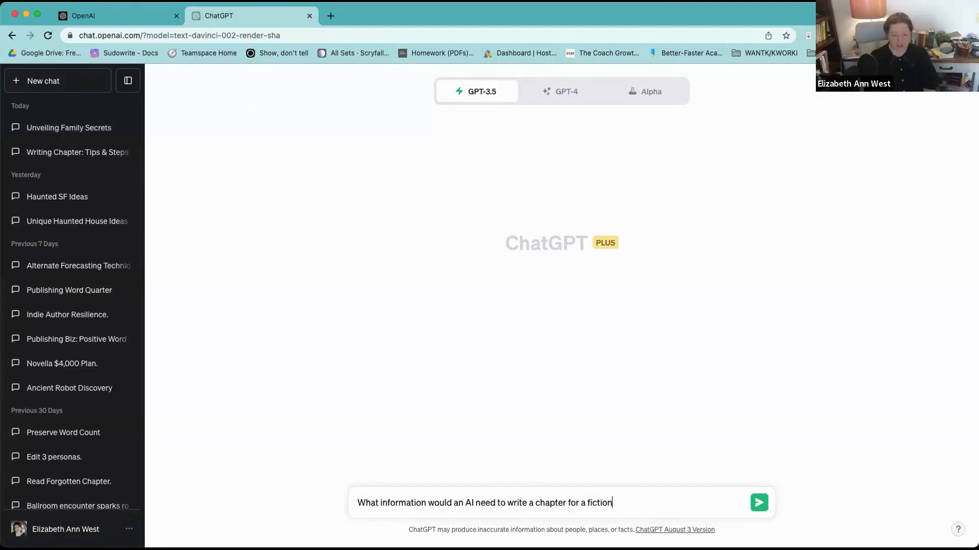
pyautogui.write(' novel?')
pyautogui.press('Return')
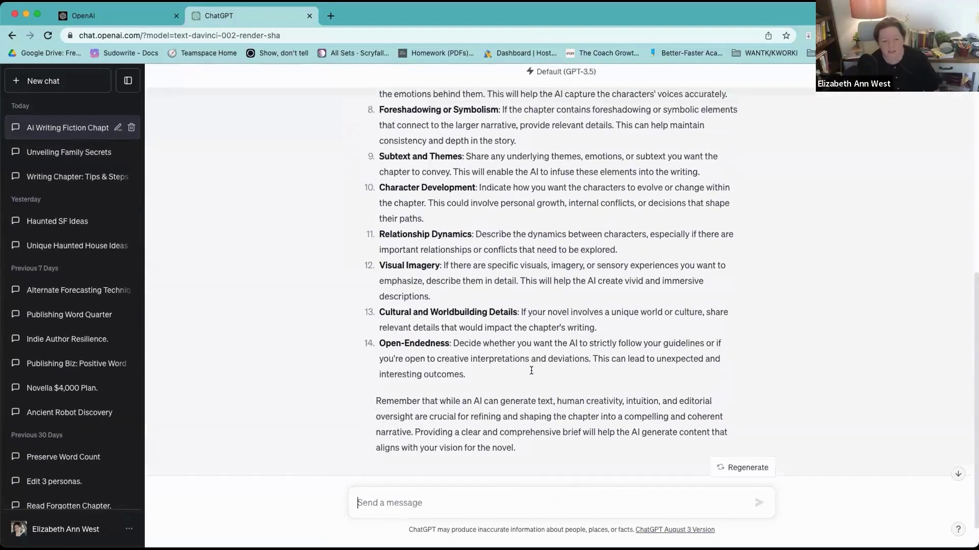
pyautogui.scroll(10, 531, 371)
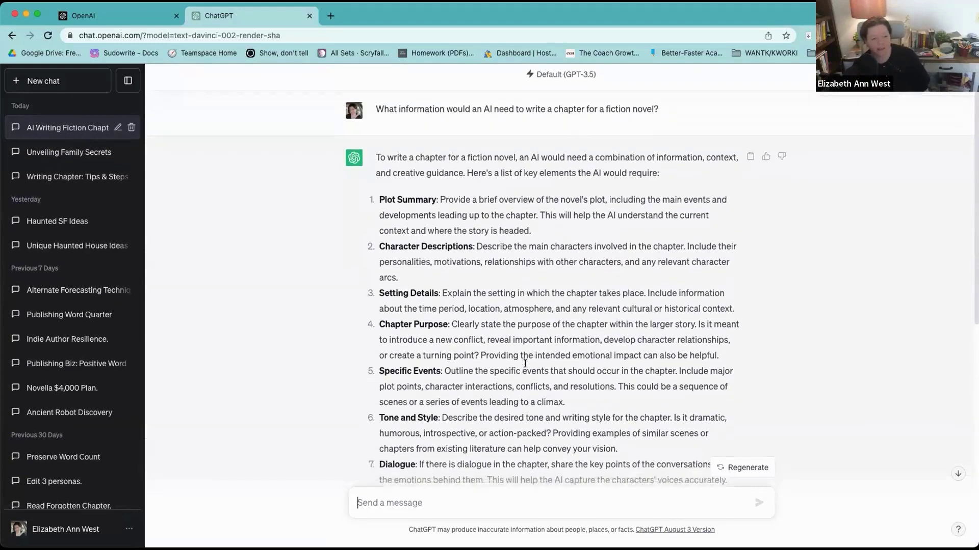
pyautogui.scroll(-3, 525, 363)
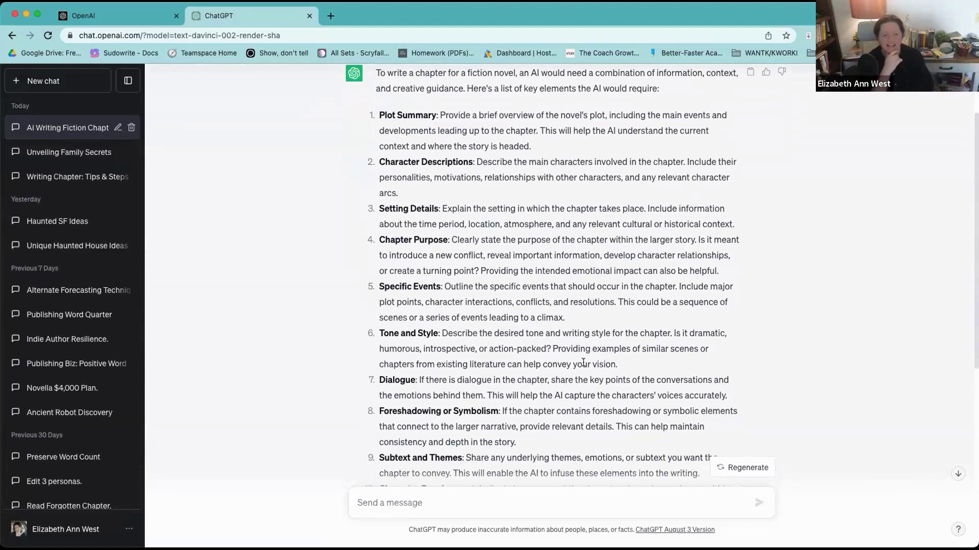
pyautogui.scroll(-10, 583, 363)
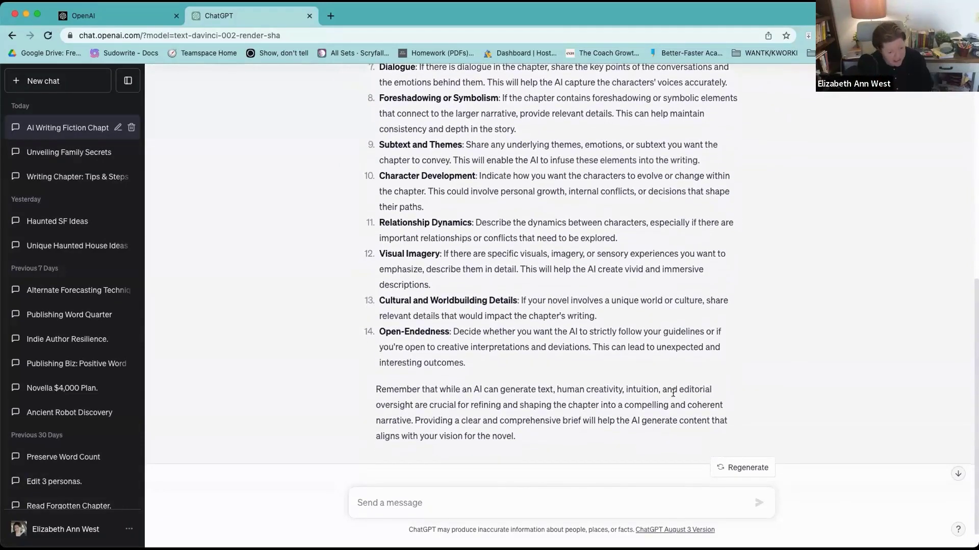
pyautogui.scroll(1, 604, 436)
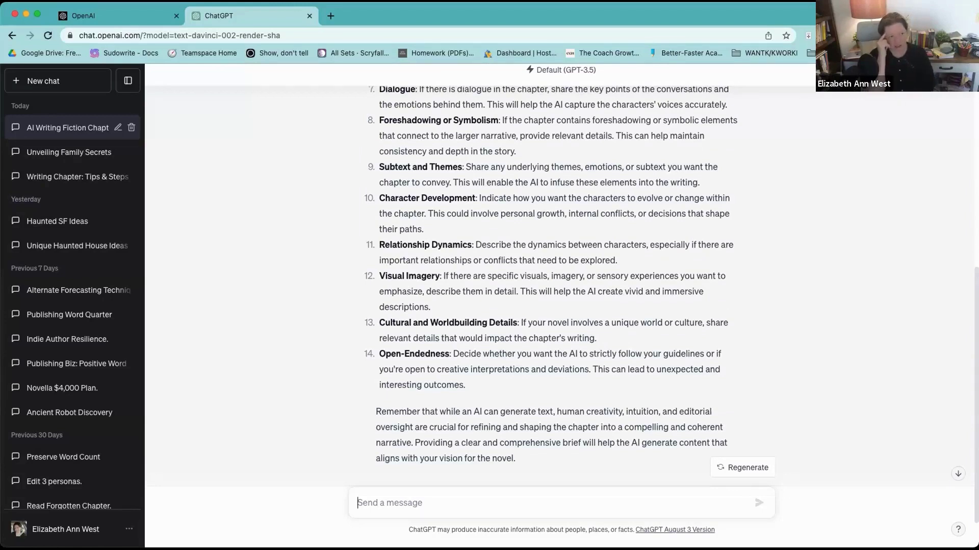
pyautogui.scroll(6, 497, 364)
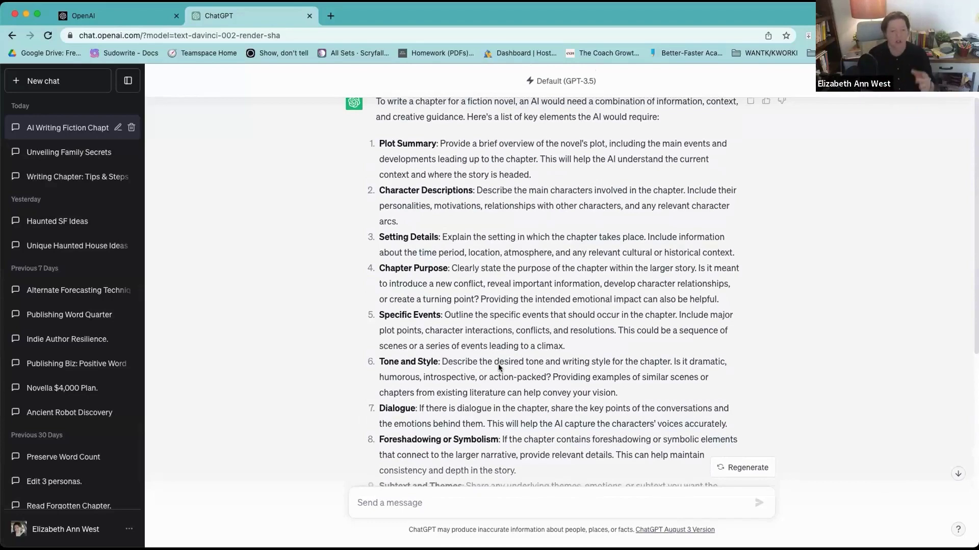
pyautogui.scroll(-6, 461, 272)
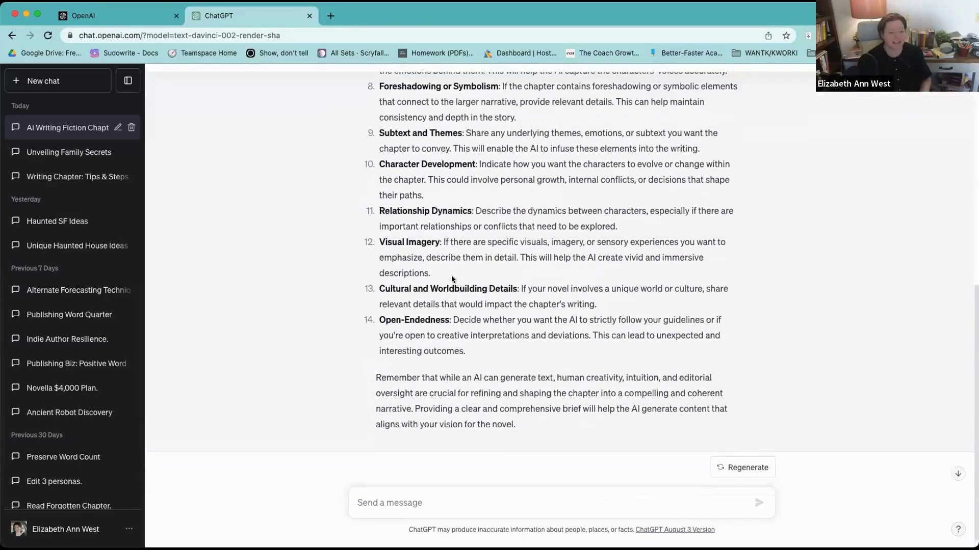
pyautogui.scroll(2, 451, 278)
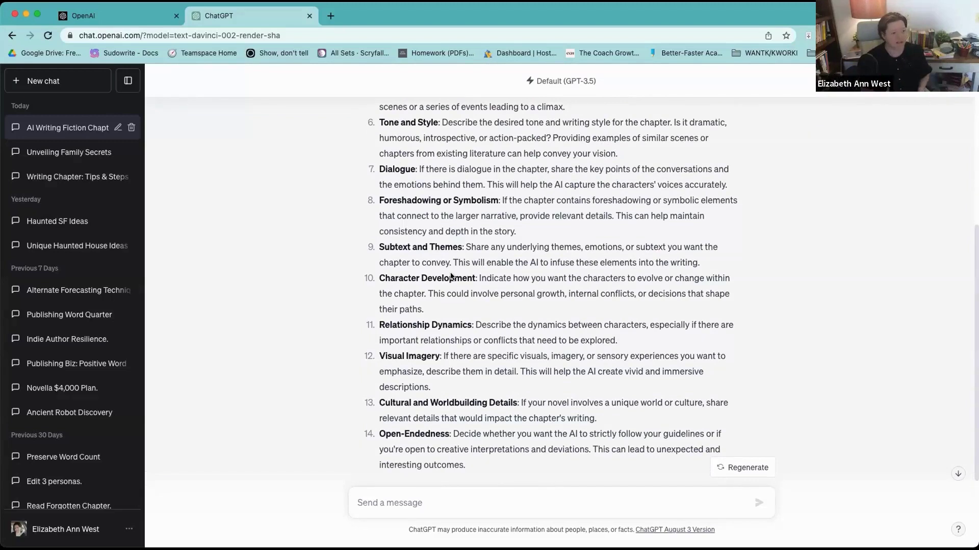
# Ask ChatGPT to truncate the list and give a specific example prompt for each element.
pyautogui.write("Can you rewrite that list so that it's truncated and gives specific examples of prompting for each?")
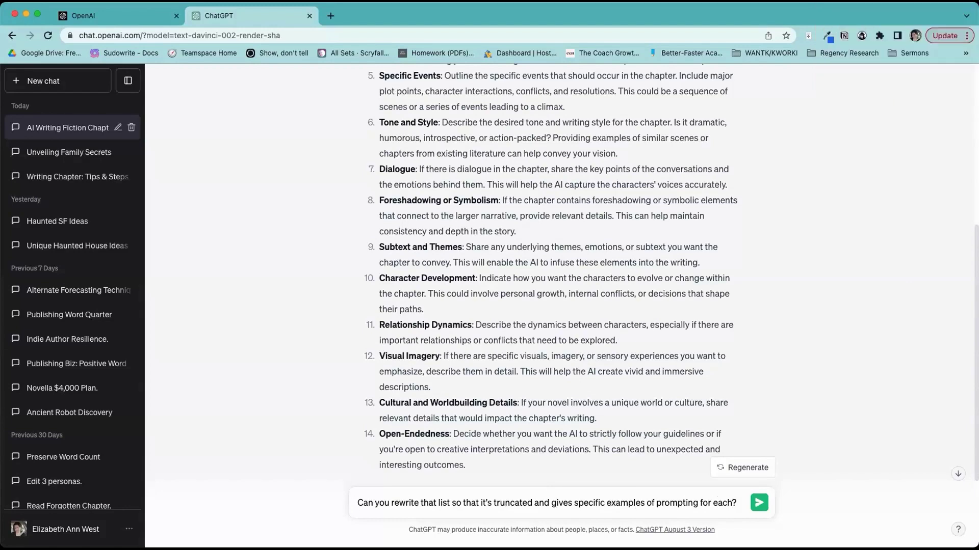
pyautogui.press('Return')
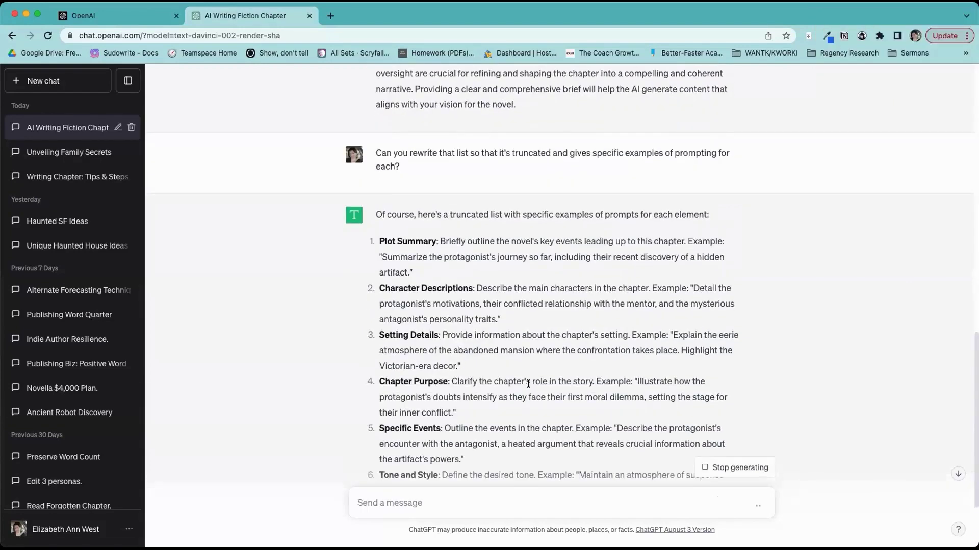
pyautogui.scroll(-3, 692, 411)
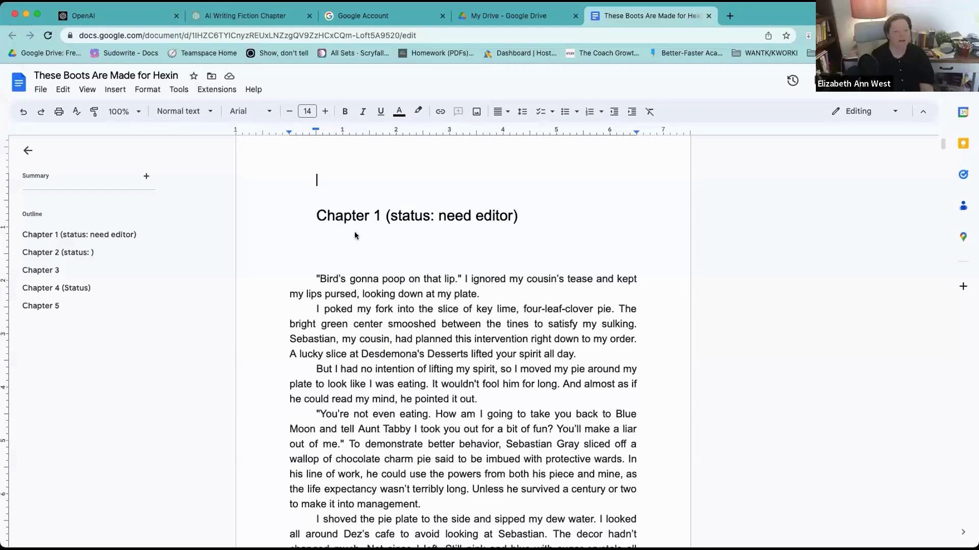
# Select a scene passage from Chapter 1 of These Boots Are Made for Hexin.
pyautogui.scroll(1, 317, 285)
pyautogui.scroll(-4, 316, 285)
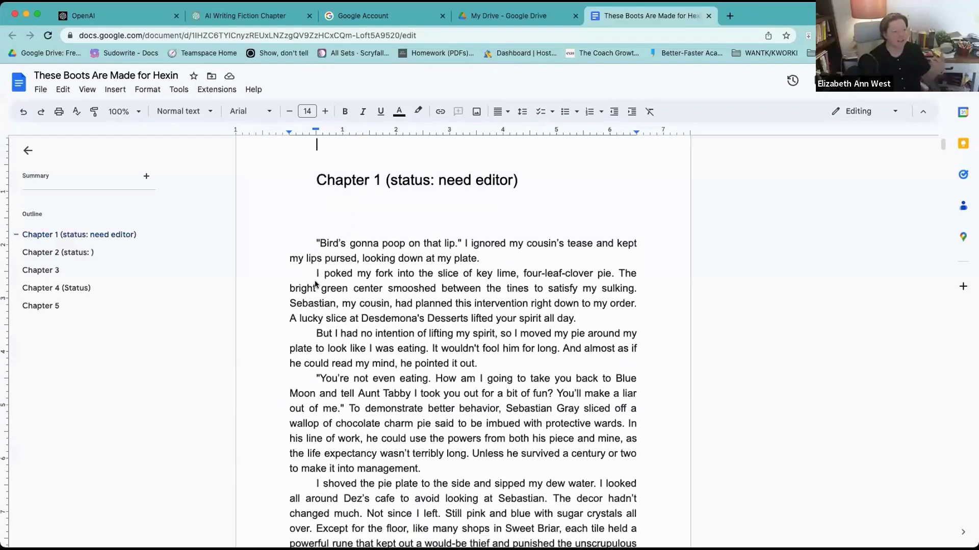
pyautogui.scroll(-1, 317, 285)
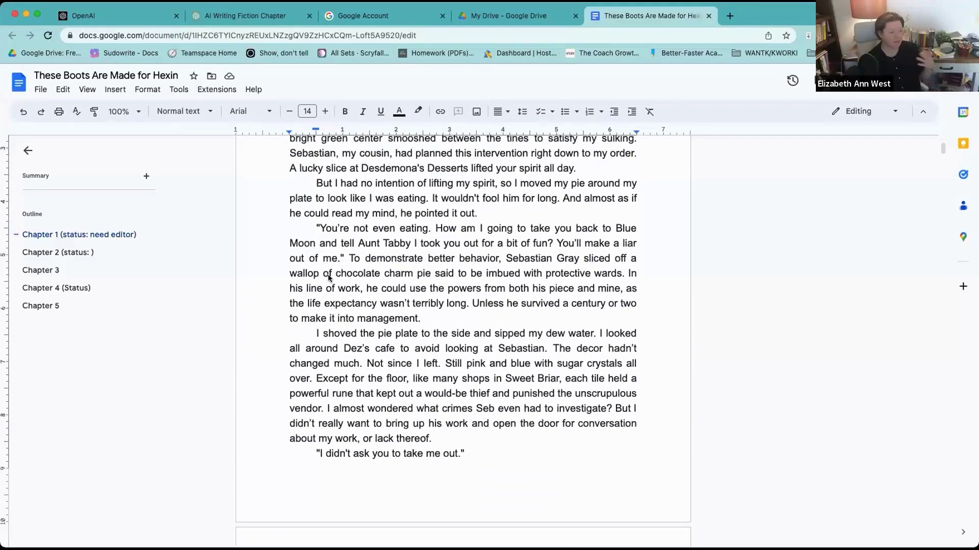
pyautogui.scroll(5, 358, 278)
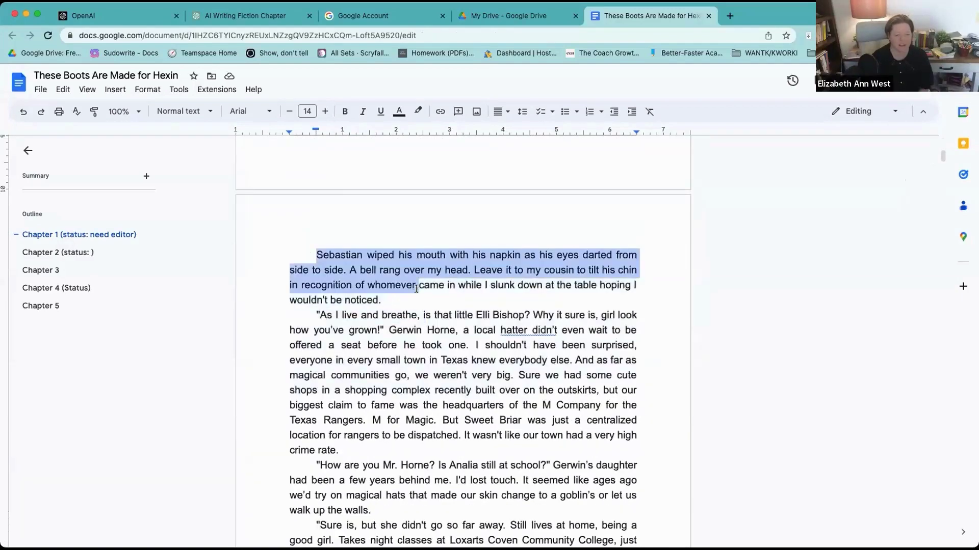
pyautogui.moveTo(417, 280); pyautogui.dragTo(467, 389)
pyautogui.scroll(-2, 462, 336)
pyautogui.scroll(-7, 462, 336)
# Check the selected scene's word count, then return to the AI Writing Fiction Chapter conversation.
pyautogui.rightClick(468, 389)
pyautogui.click(178, 89)
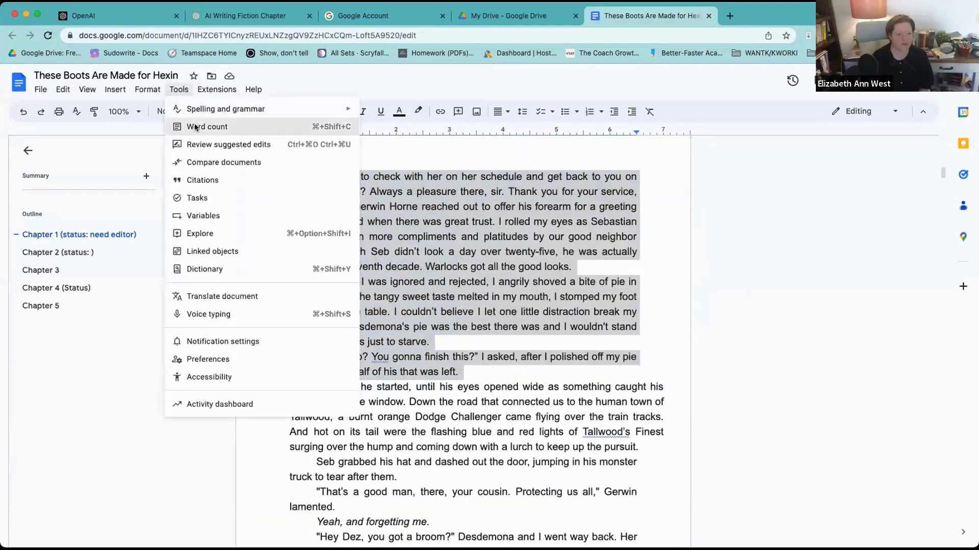
pyautogui.click(195, 127)
pyautogui.click(528, 405)
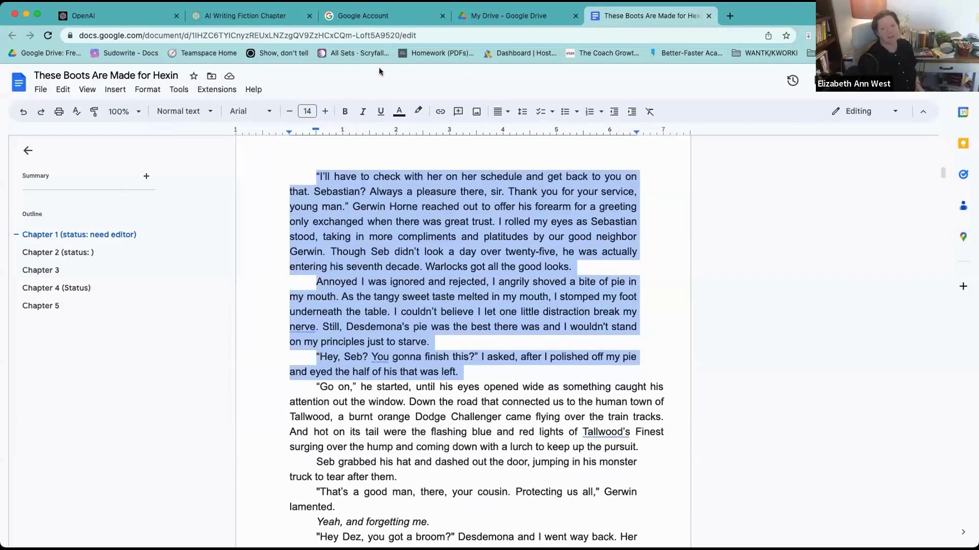
pyautogui.click(160, 14)
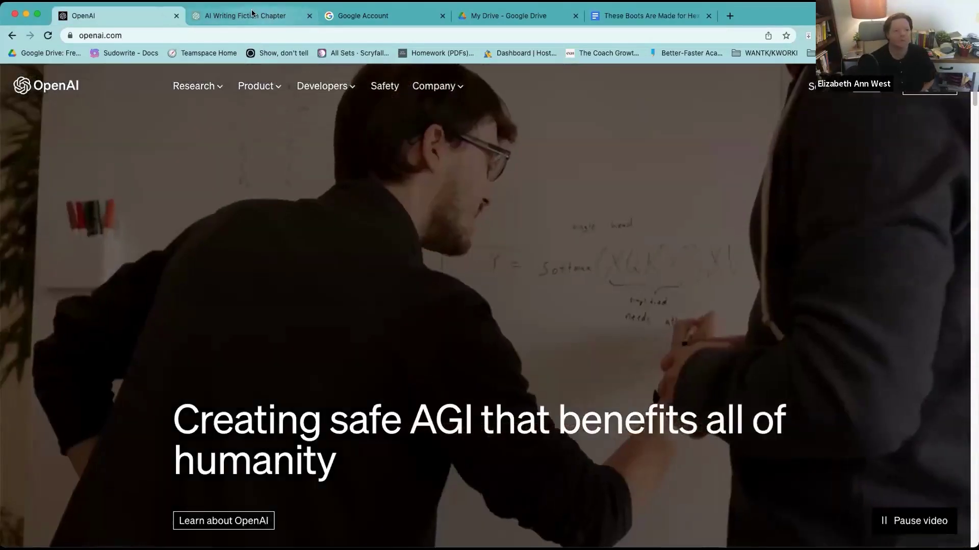
pyautogui.click(222, 14)
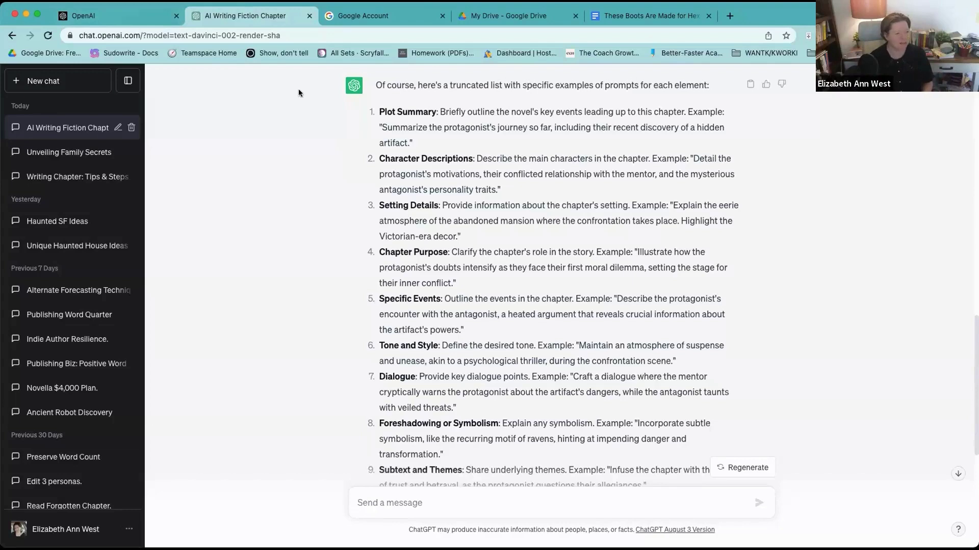
# Open a new chat in a separate tab and select the Chapter Purpose example prompt.
pyautogui.rightClick(88, 76)
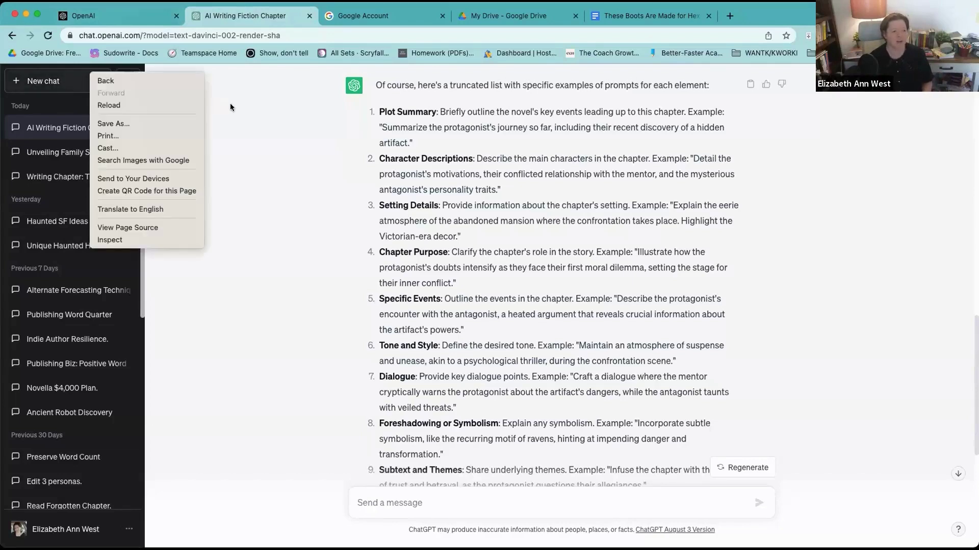
pyautogui.click(105, 79)
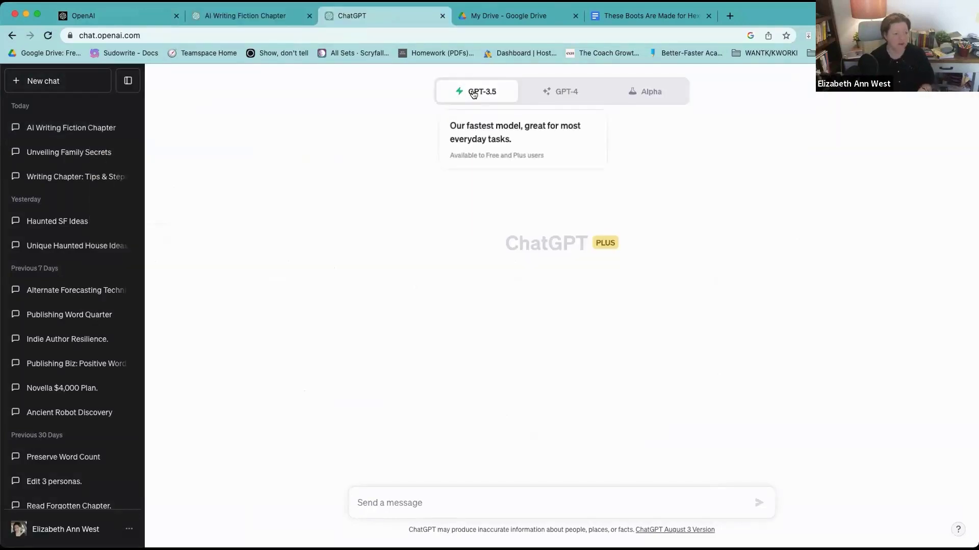
pyautogui.click(264, 18)
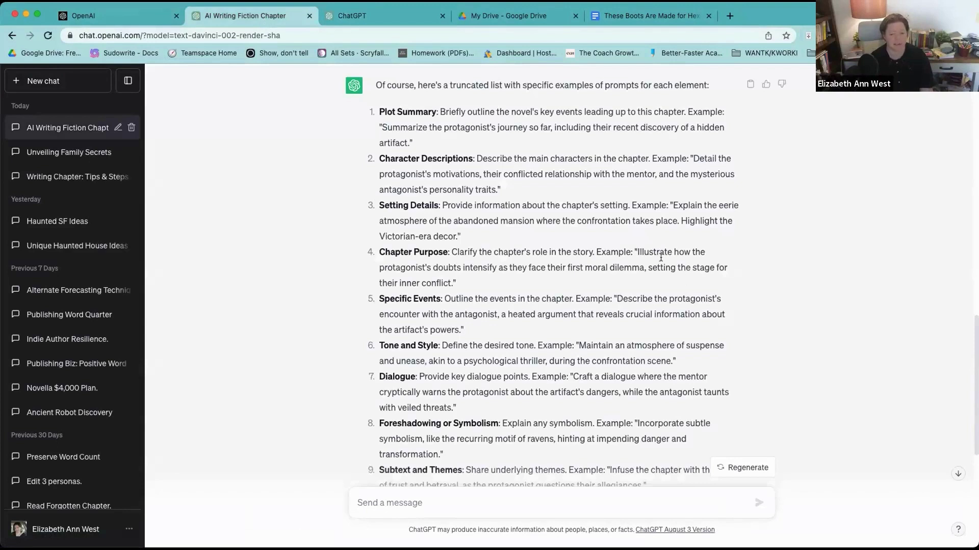
pyautogui.moveTo(637, 250); pyautogui.dragTo(451, 283)
pyautogui.press('super+c')
# Send 'Read this piece of writing:' with the pasted scene, '***' and the moral-dilemma prompt.
pyautogui.hotkey('ctrl', 'Tab')
pyautogui.click(384, 510)
pyautogui.write('Read this piece of writing:')
pyautogui.hotkey('shift', 'Return')
pyautogui.press('super+v')
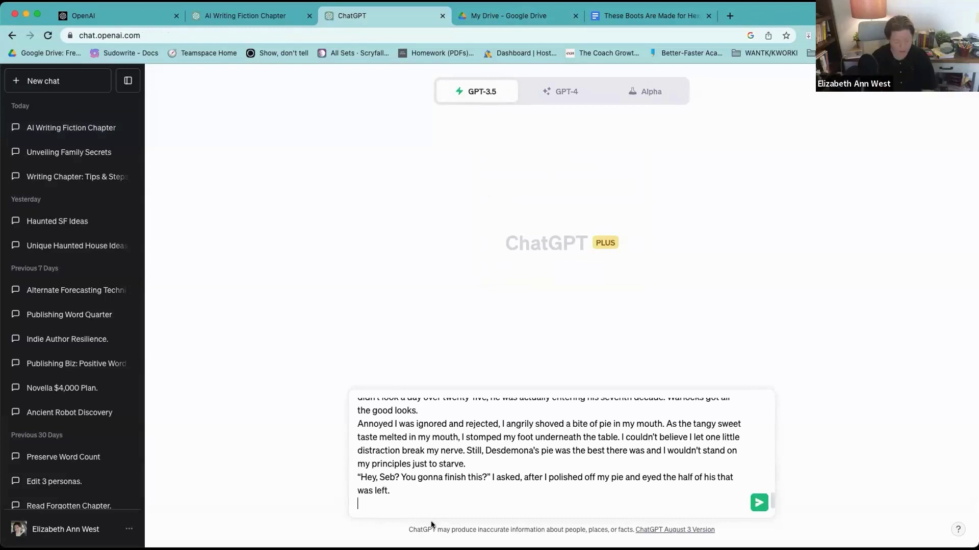
pyautogui.write('***')
pyautogui.hotkey('shift', 'Return')
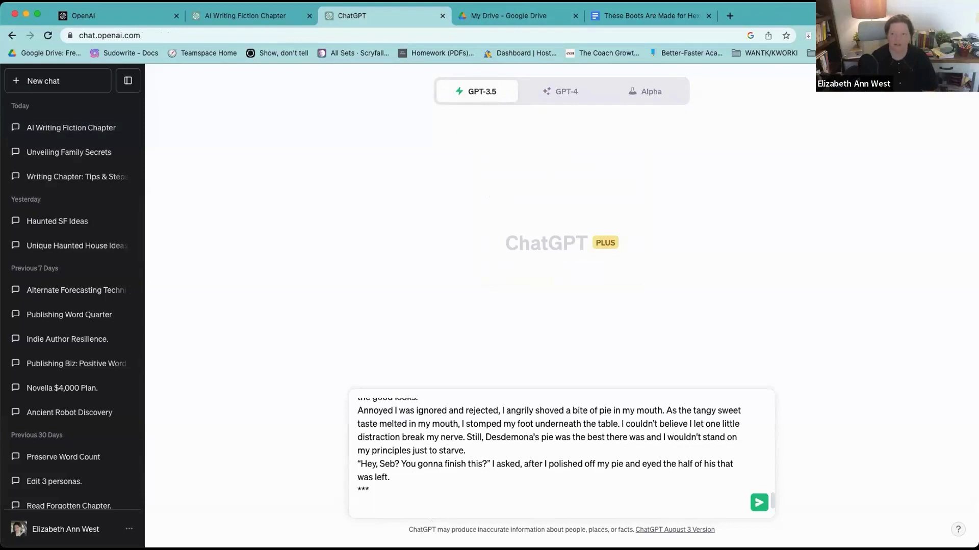
pyautogui.press('super+v')
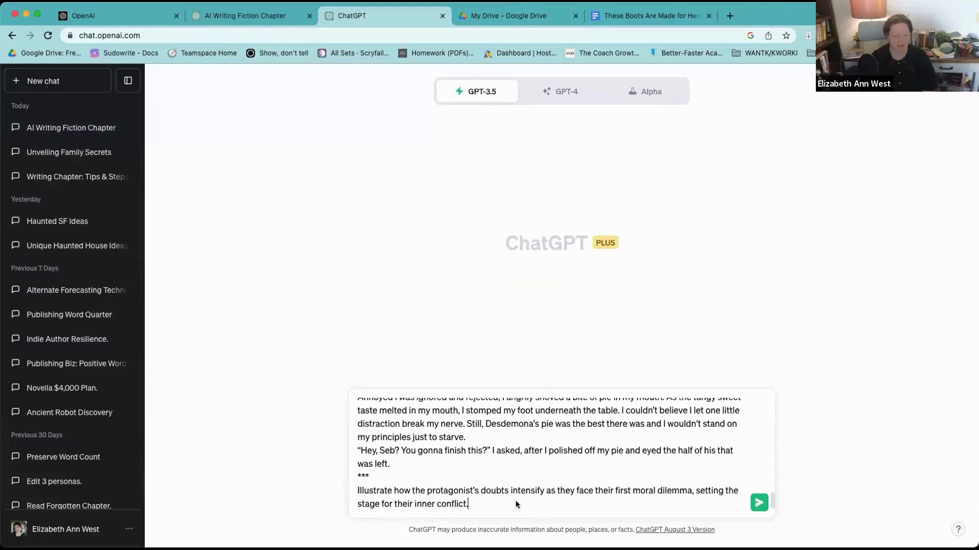
pyautogui.click(757, 503)
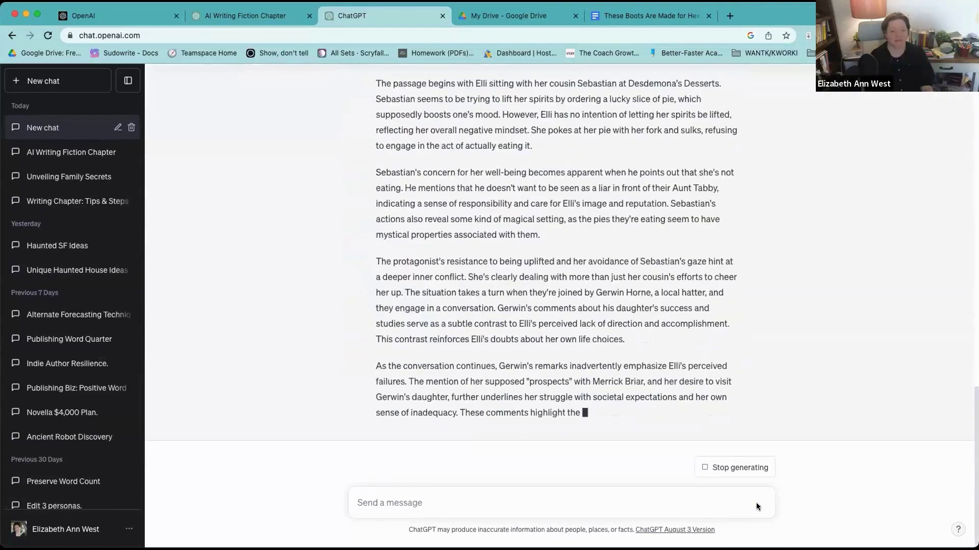
# Select and copy ChatGPT's finished analysis of Elli's mounting doubts.
pyautogui.scroll(5, 657, 294)
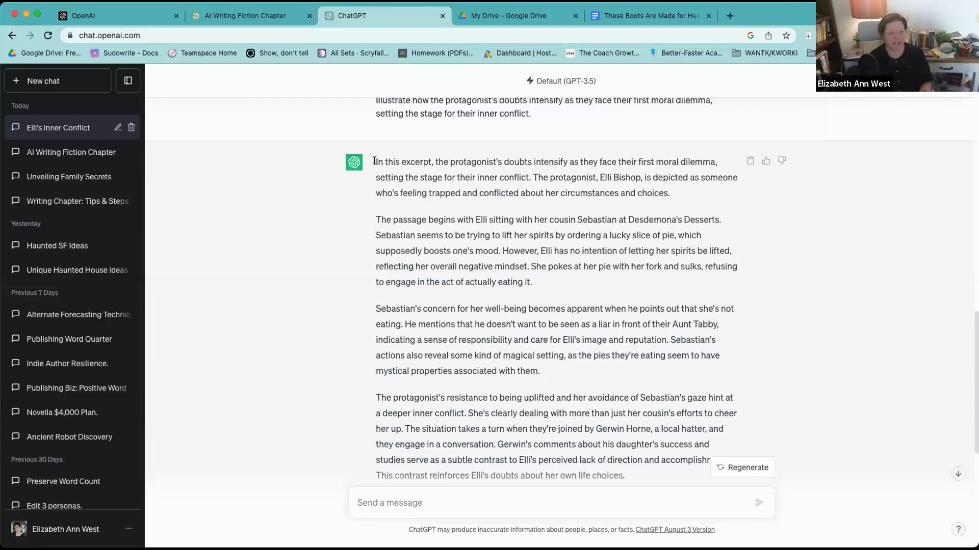
pyautogui.moveTo(375, 161); pyautogui.dragTo(613, 418)
pyautogui.scroll(-5, 619, 302)
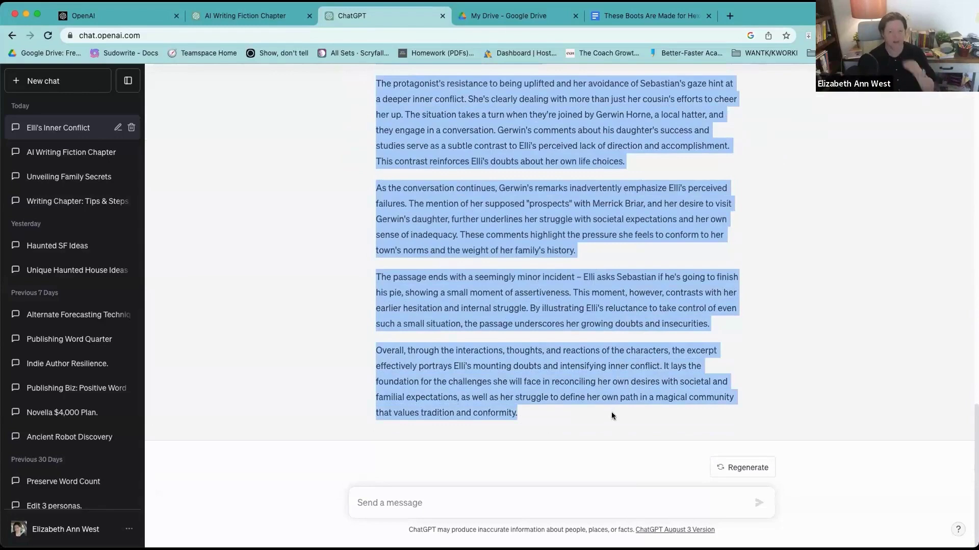
# Open ChatGPT in a new tab and start a message 'Read this:' with the pasted analysis.
pyautogui.click(729, 15)
pyautogui.write('openai.com')
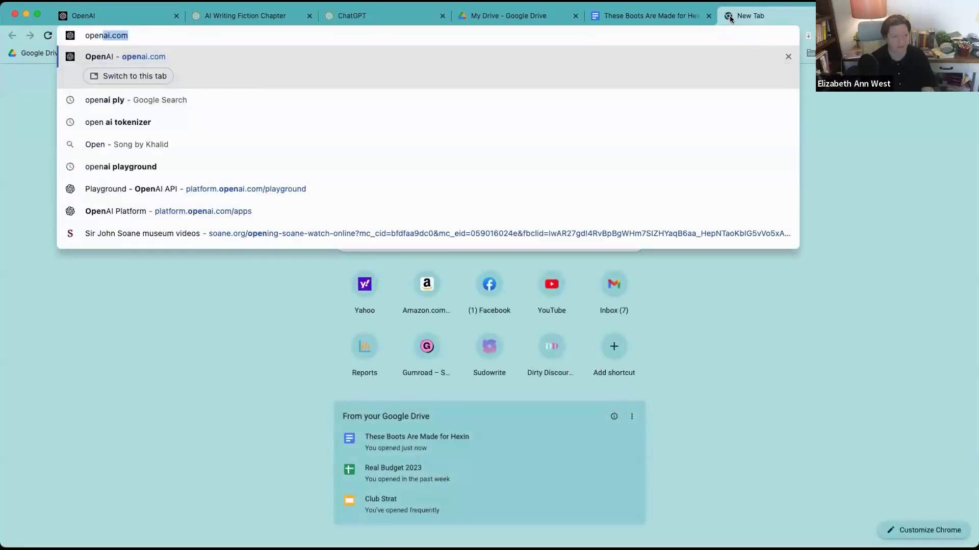
pyautogui.press('Return')
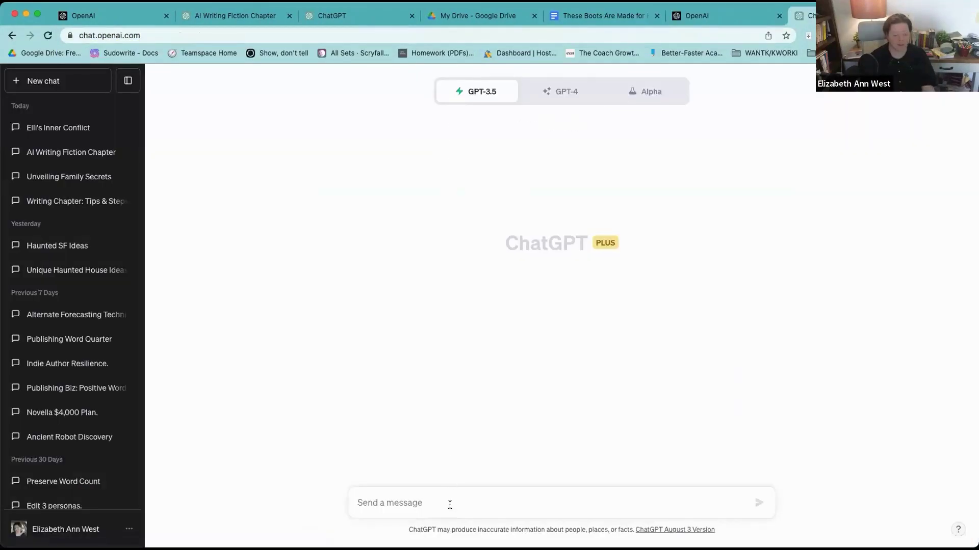
pyautogui.click(447, 504)
pyautogui.write('Read this:')
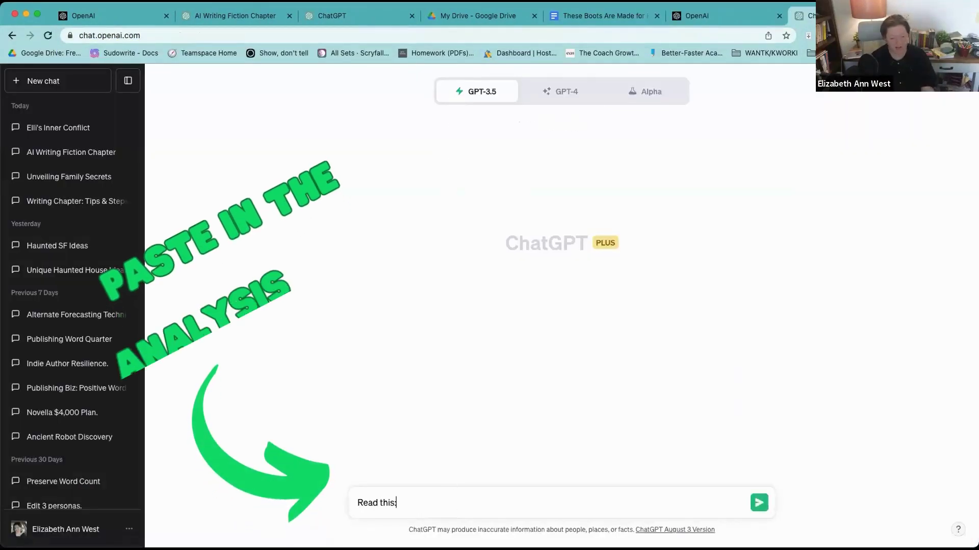
pyautogui.hotkey('shift', 'Return')
pyautogui.press('super+v')
# Add '***' and a request to turn it into fiction with dialogue for an urban fantasy novel.
pyautogui.hotkey('shift', 'Return')
pyautogui.write('***')
pyautogui.hotkey('shift', 'Return')
pyautogui.write('Now t')
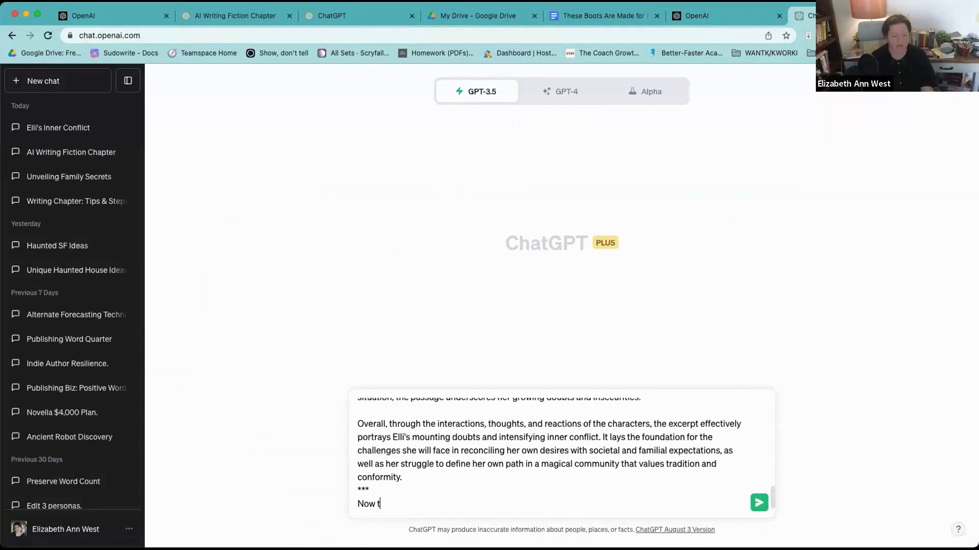
pyautogui.write('urn that')
pyautogui.press('BackSpace')
pyautogui.press('BackSpace')
pyautogui.press('BackSpace')
pyautogui.press('BackSpace')
pyautogui.write('all of the above into a ur')
pyautogui.press('BackSpace')
pyautogui.press('BackSpace')
pyautogui.write('piece of fiction writing with dialogue and characterization for an urban fatn')
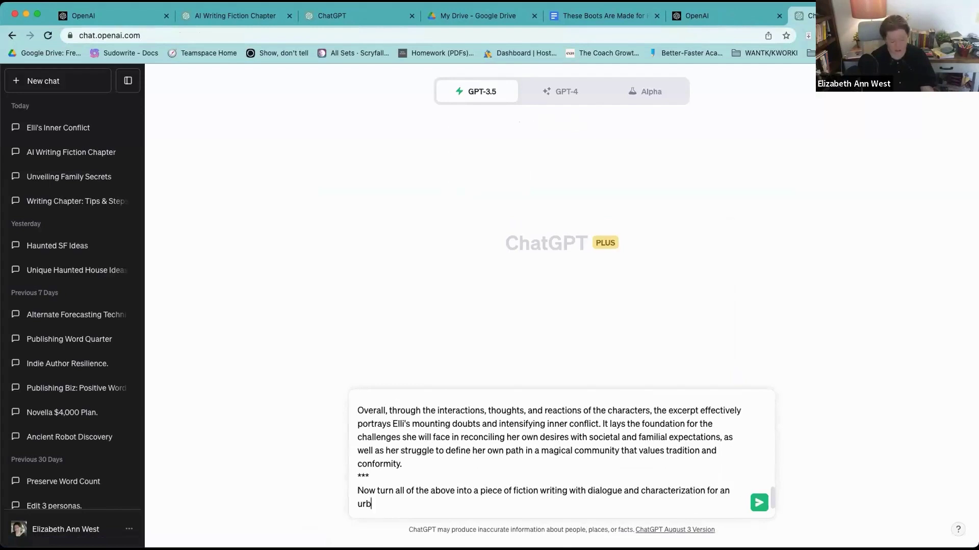
pyautogui.press('BackSpace')
pyautogui.press('BackSpace')
pyautogui.write('ntasy novel')
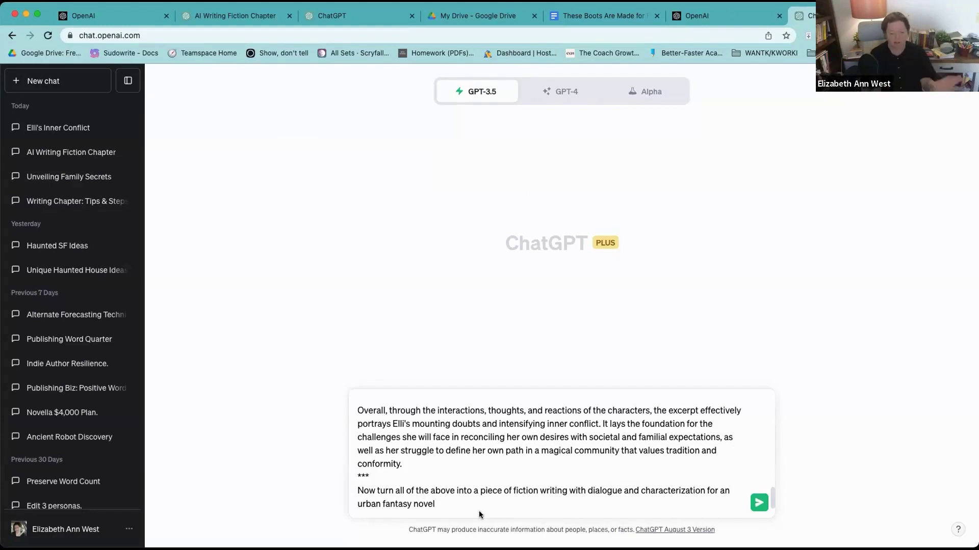
pyautogui.write('.')
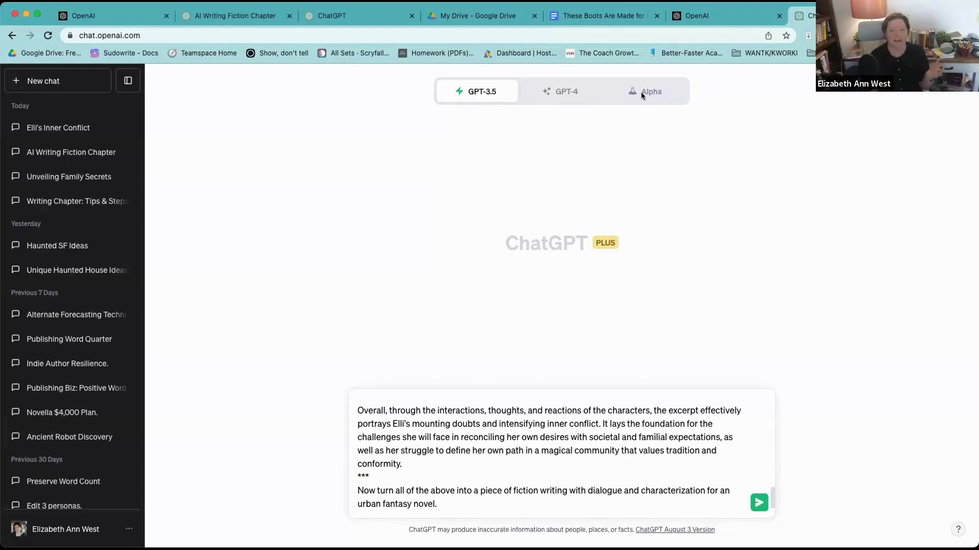
# Clear the selection in the earlier analysis chat, then come back to the drafted prompt.
pyautogui.click(358, 14)
pyautogui.scroll(10, 553, 267)
pyautogui.scroll(-6, 553, 268)
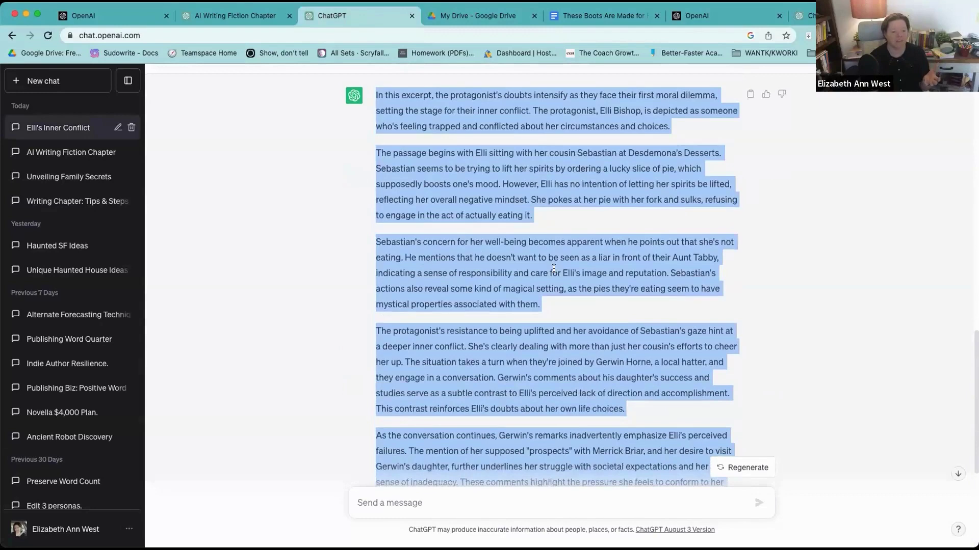
pyautogui.click(607, 288)
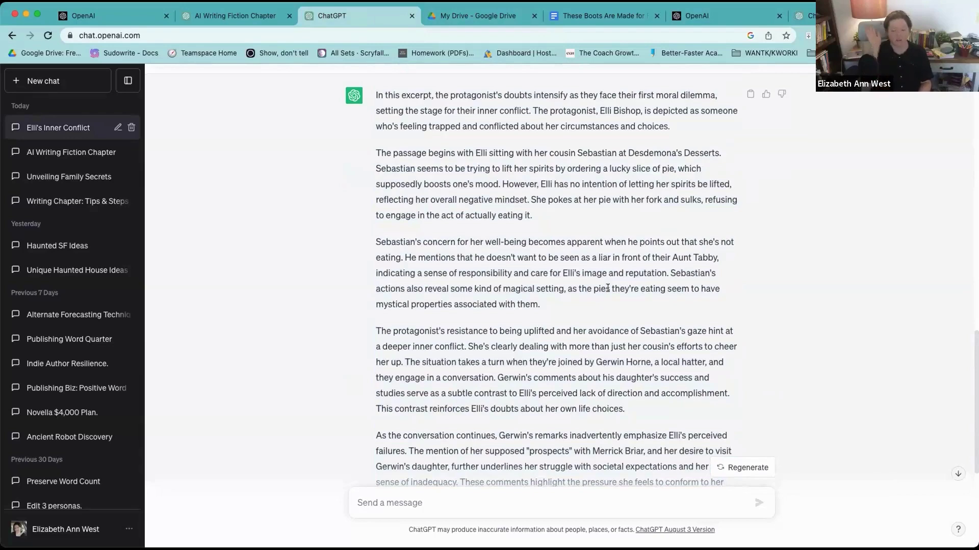
pyautogui.press('super+9')
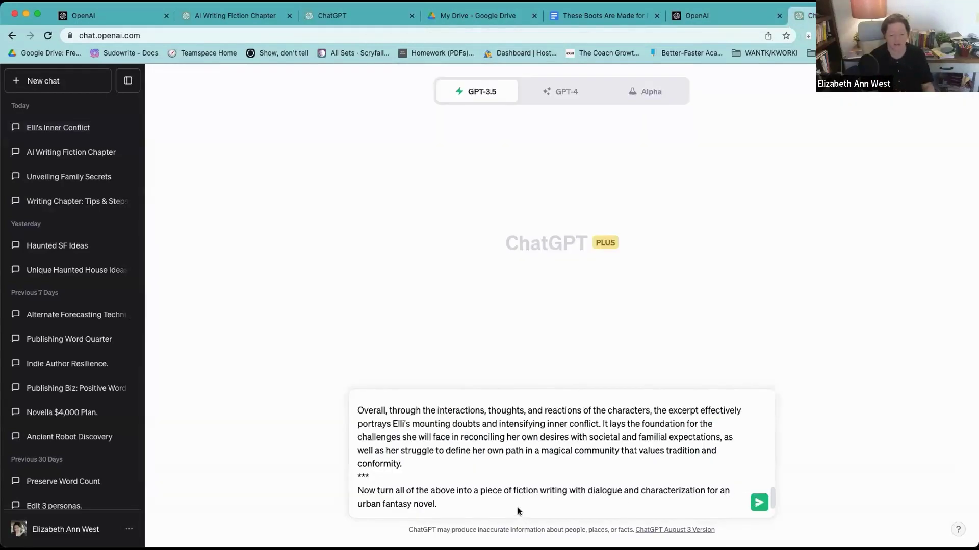
# Send the urban fantasy request and read through the Desdemona's Desserts scene ChatGPT writes.
pyautogui.press('Return')
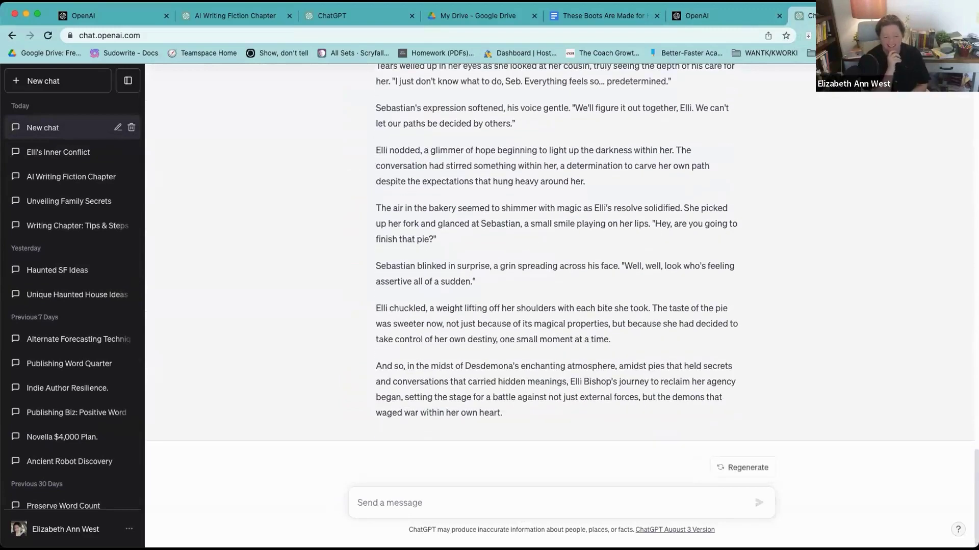
pyautogui.scroll(10, 459, 295)
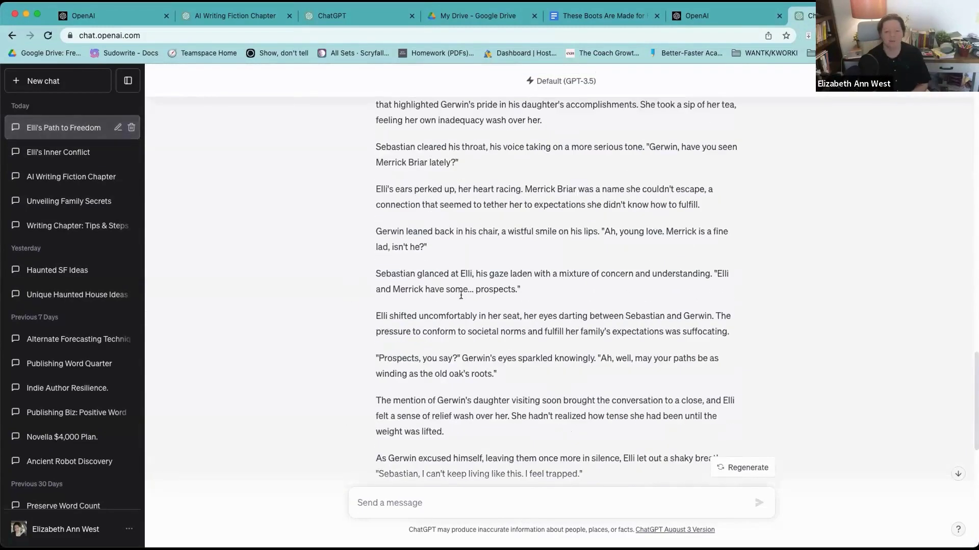
pyautogui.scroll(10, 461, 294)
pyautogui.scroll(-4, 466, 296)
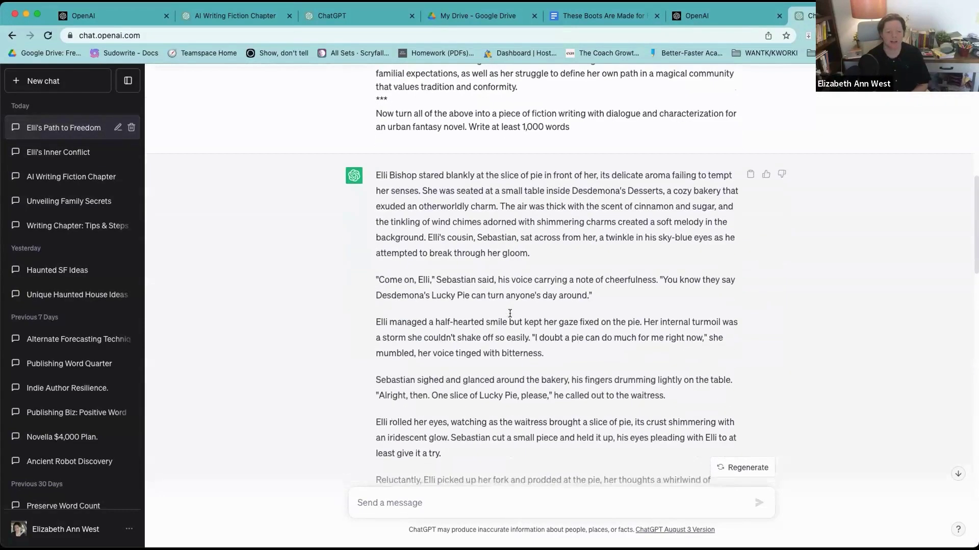
pyautogui.scroll(-2, 510, 313)
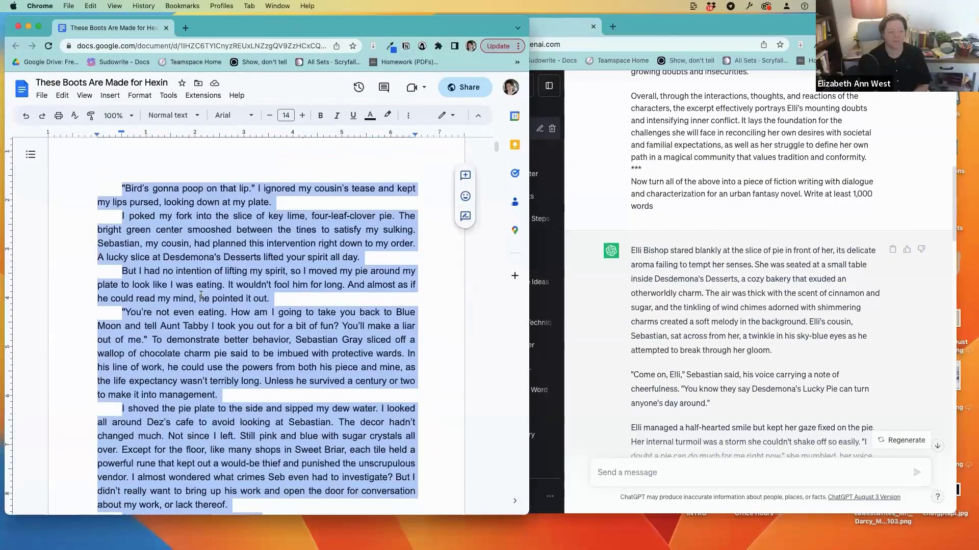
# Put the Hexin chapter beside ChatGPT's scene and select the 'A lucky slice…' sentence.
pyautogui.scroll(-1, 201, 296)
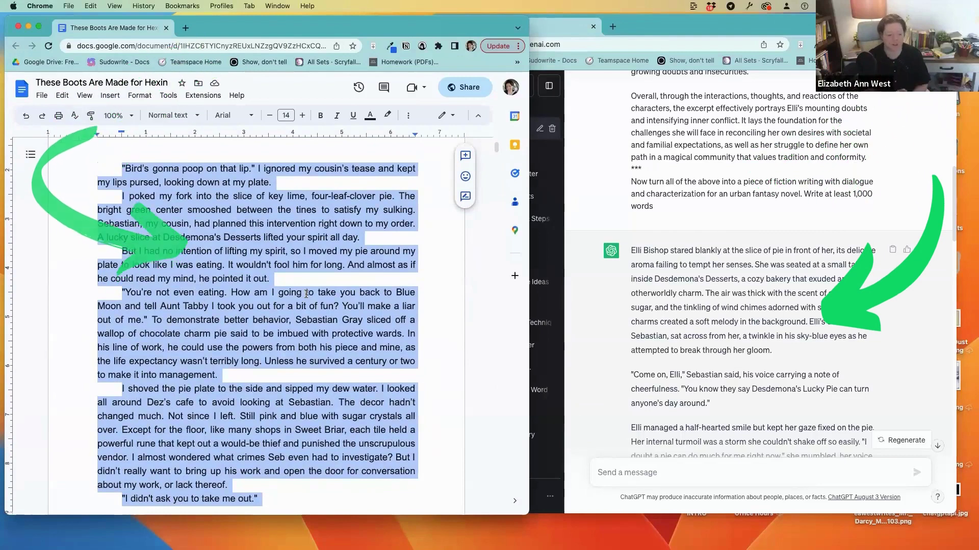
pyautogui.scroll(-1, 304, 309)
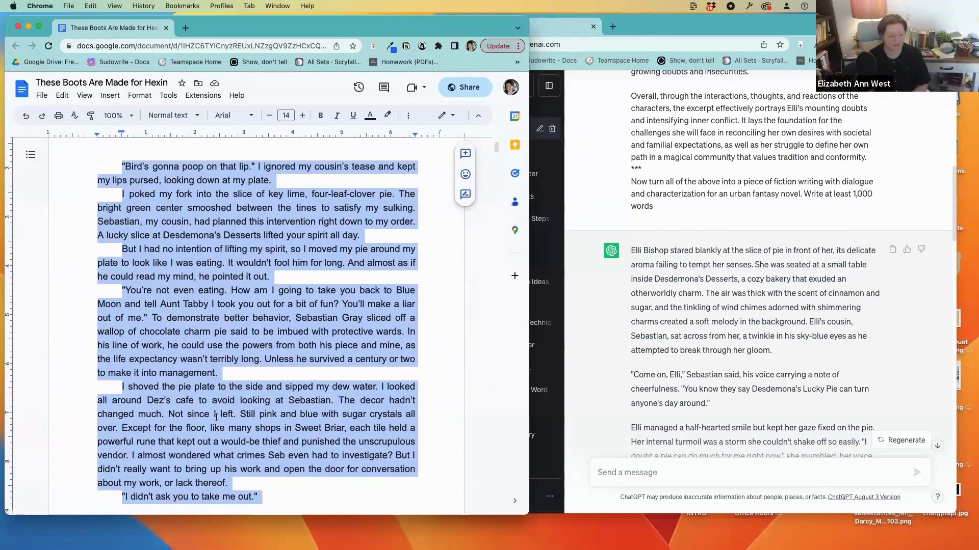
pyautogui.click(123, 199)
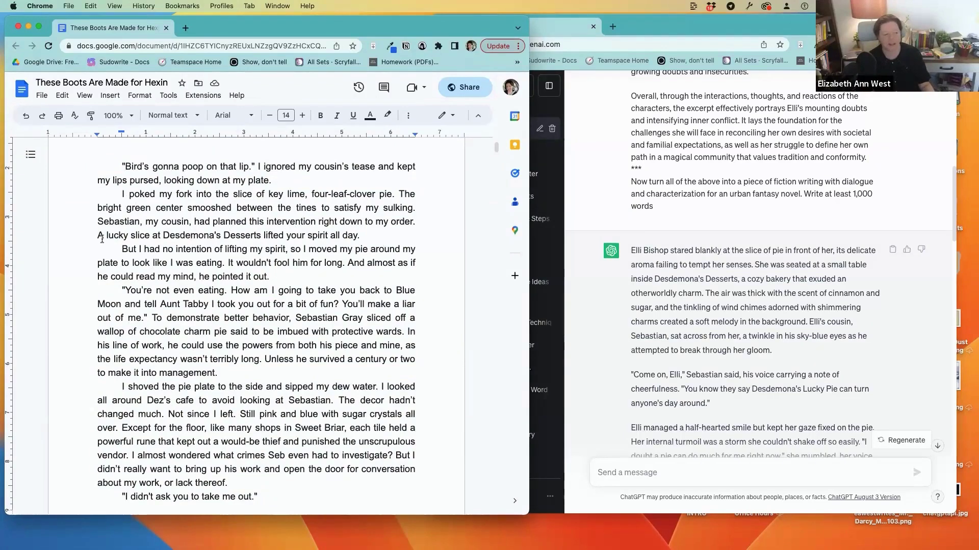
pyautogui.moveTo(98, 235); pyautogui.dragTo(365, 235)
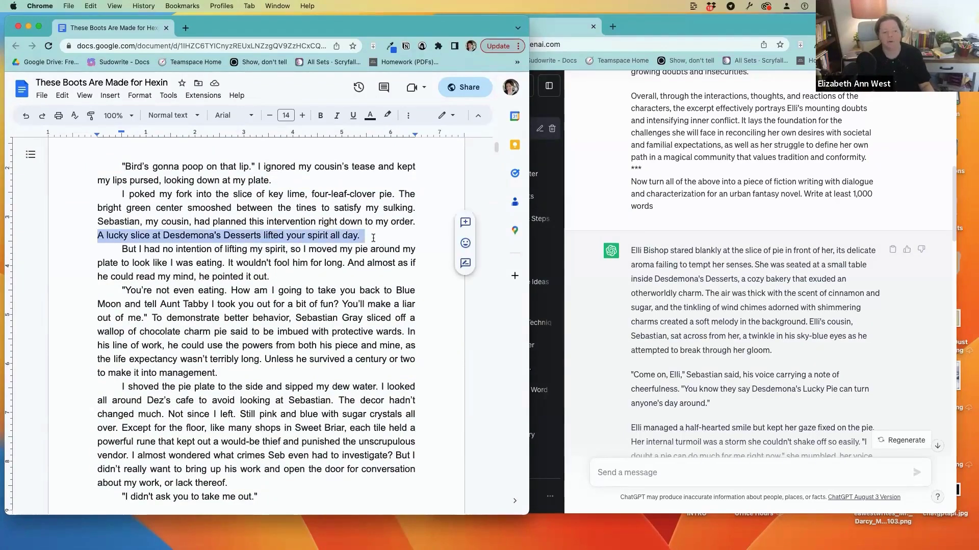
pyautogui.scroll(-2, 925, 338)
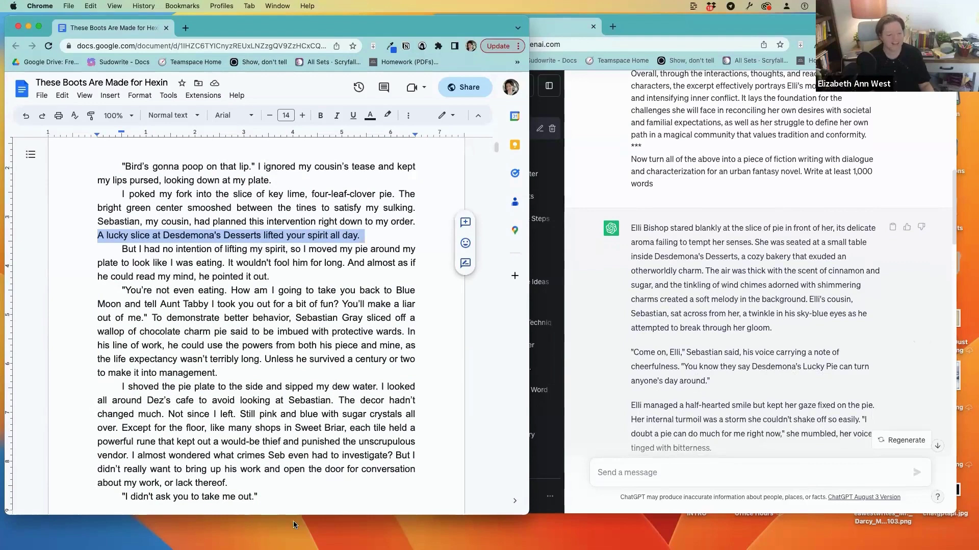
pyautogui.scroll(-5, 780, 375)
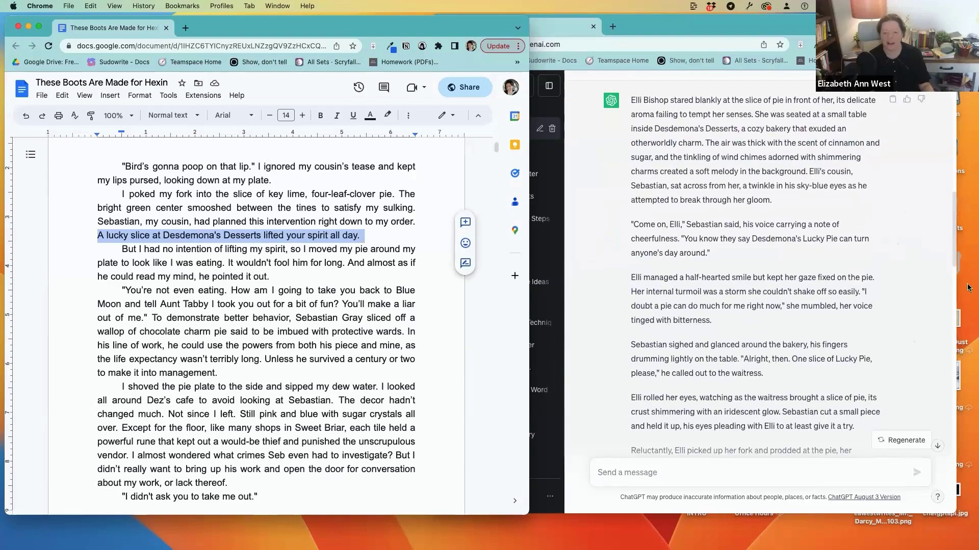
pyautogui.scroll(-5, 671, 373)
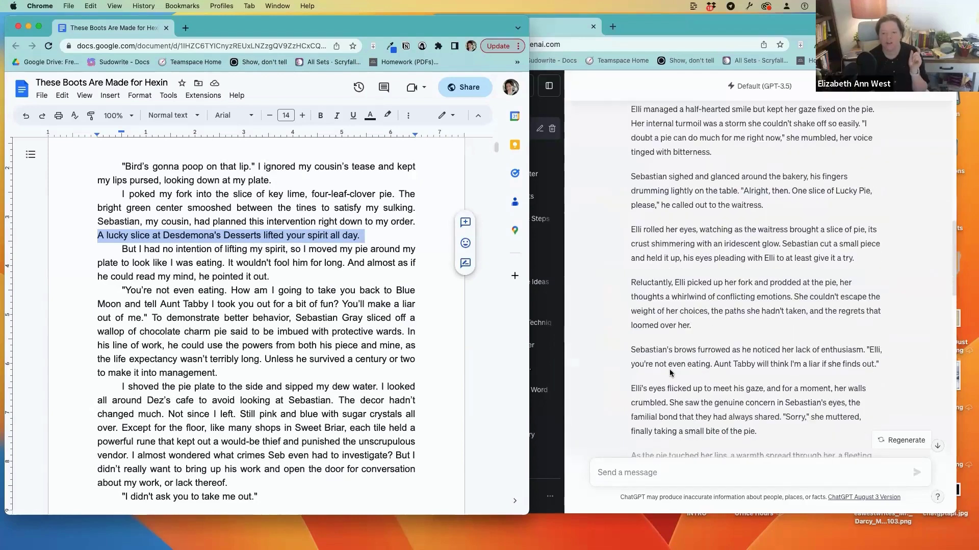
pyautogui.scroll(5, 670, 373)
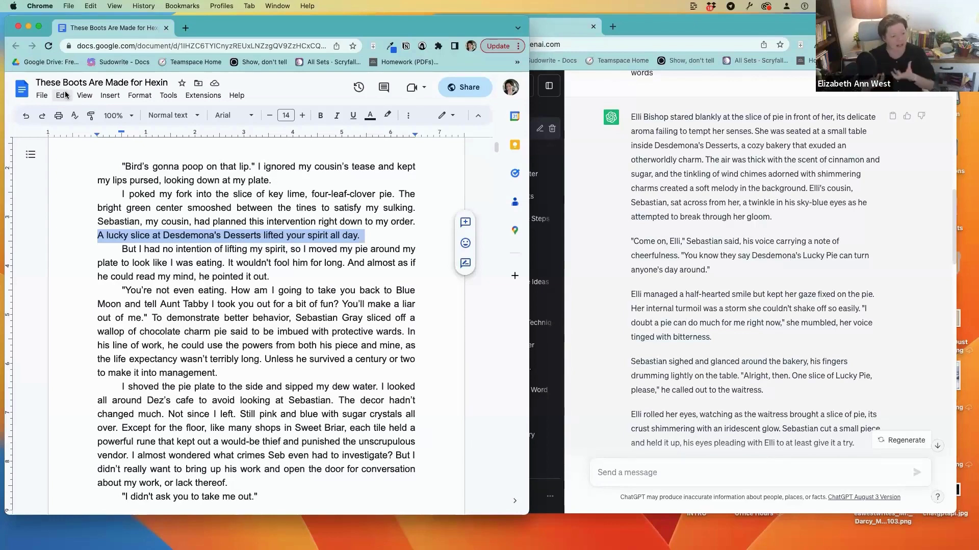
pyautogui.scroll(-5, 727, 258)
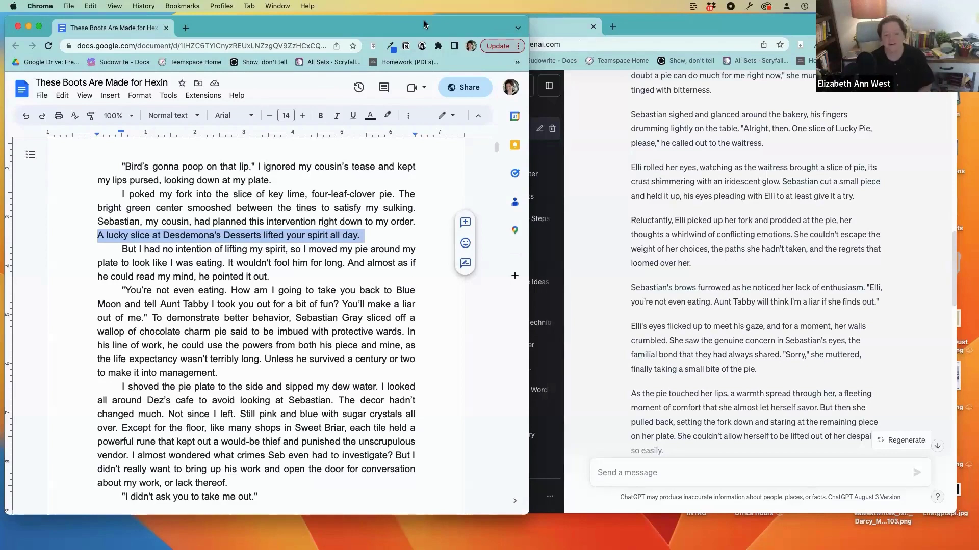
# Bring the OpenAI window forward and select the Chapter Purpose example prompt in AI Writing Fiction Chapter.
pyautogui.click(649, 30)
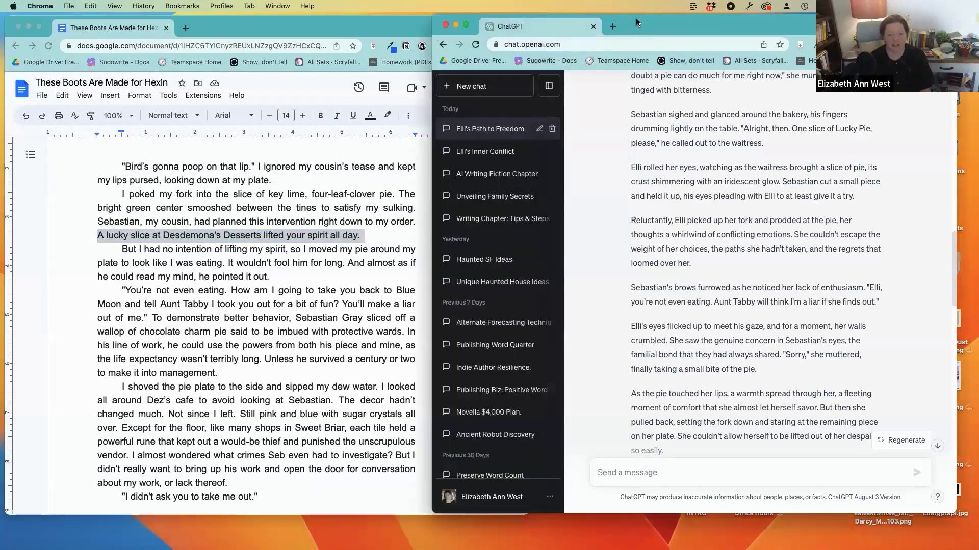
pyautogui.click(276, 6)
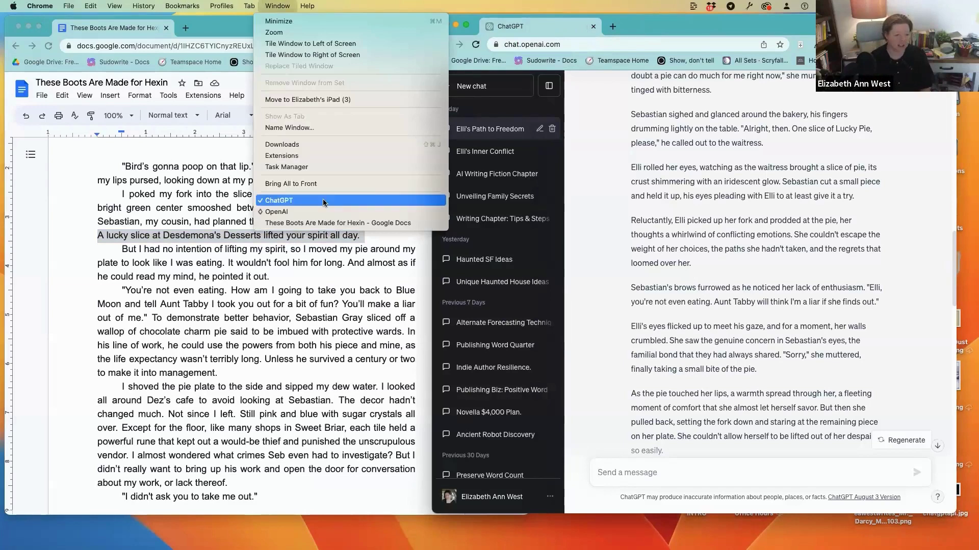
pyautogui.click(278, 212)
pyautogui.click(228, 27)
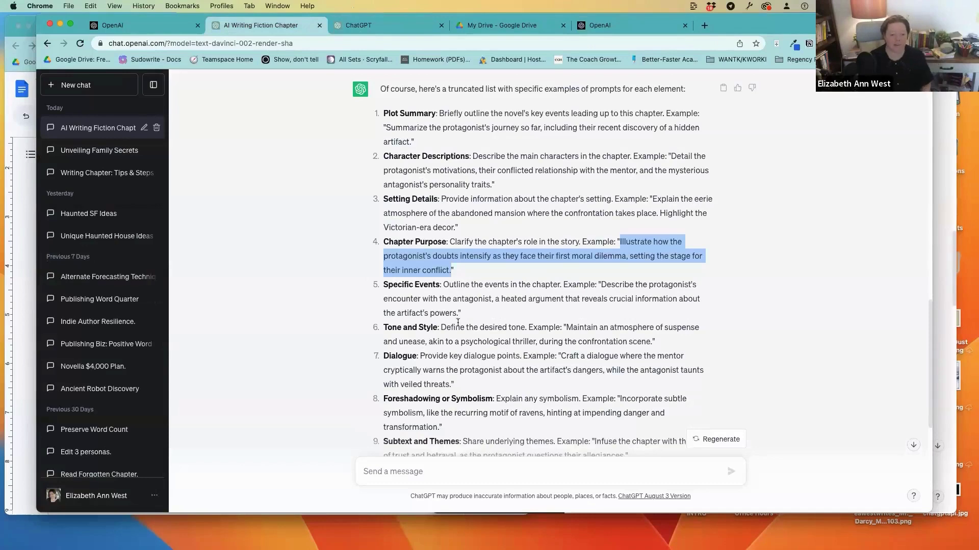
pyautogui.moveTo(460, 269); pyautogui.dragTo(384, 240)
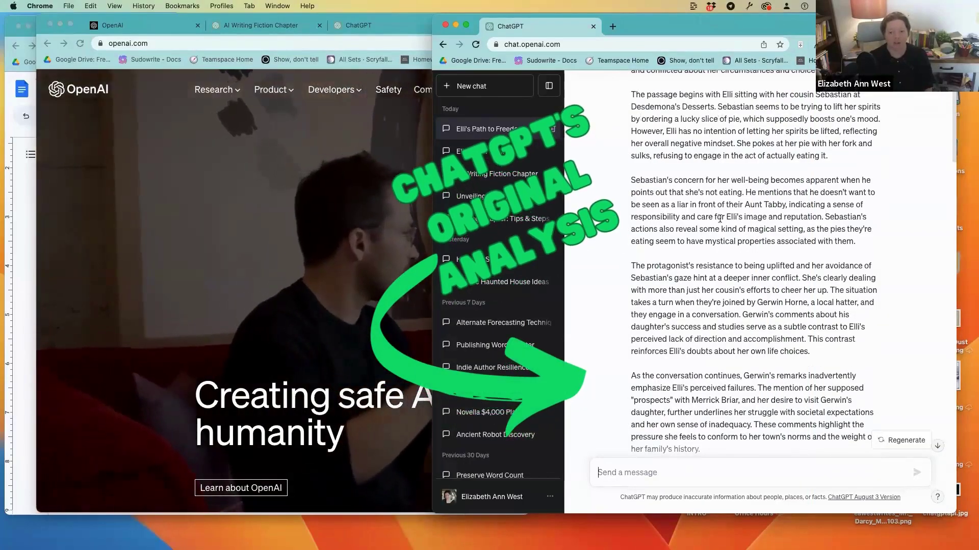
# Start a fresh chat and paste in the analysis and fiction request, adding a period and new line.
pyautogui.scroll(-10, 716, 218)
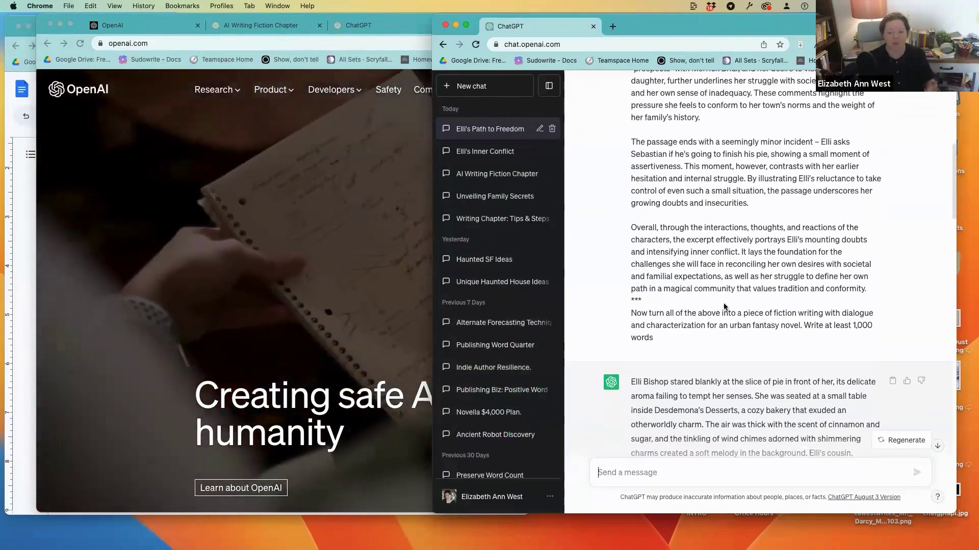
pyautogui.scroll(-5, 724, 306)
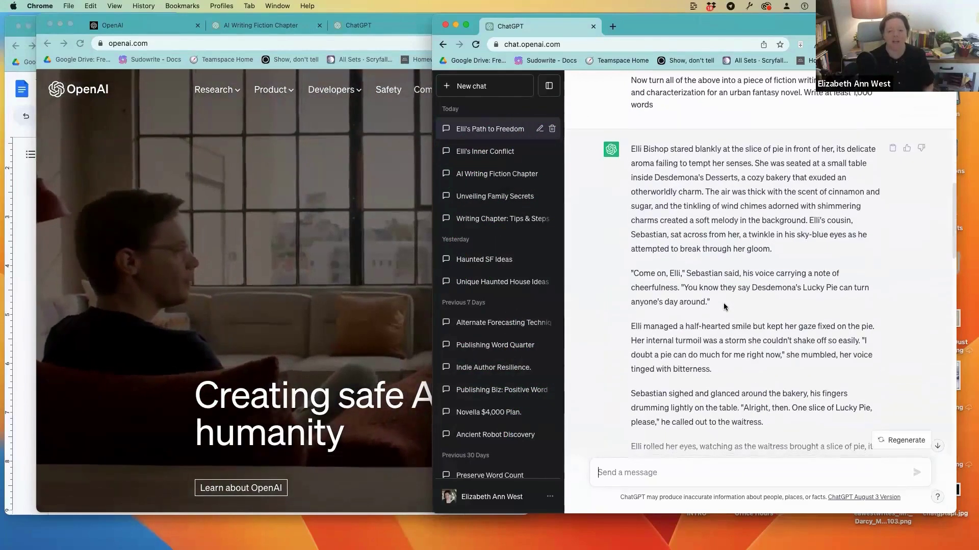
pyautogui.scroll(-3, 724, 306)
pyautogui.scroll(10, 723, 306)
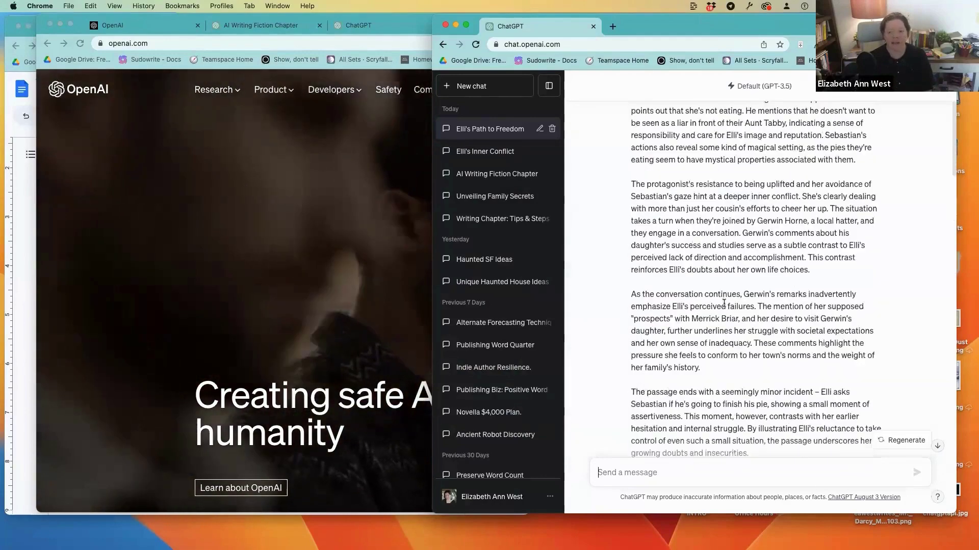
pyautogui.scroll(-5, 724, 304)
pyautogui.moveTo(662, 318); pyautogui.dragTo(624, 197)
pyautogui.click(503, 87)
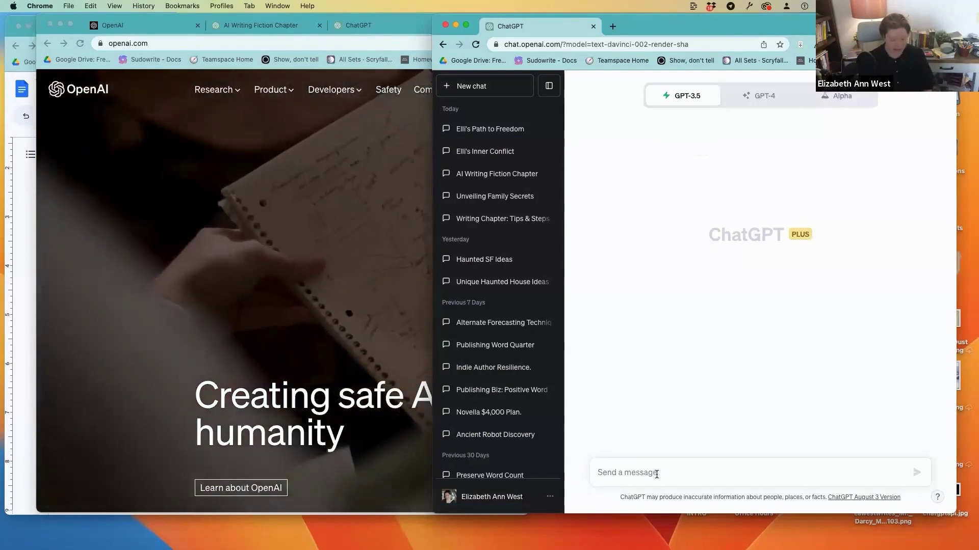
pyautogui.press('super+v')
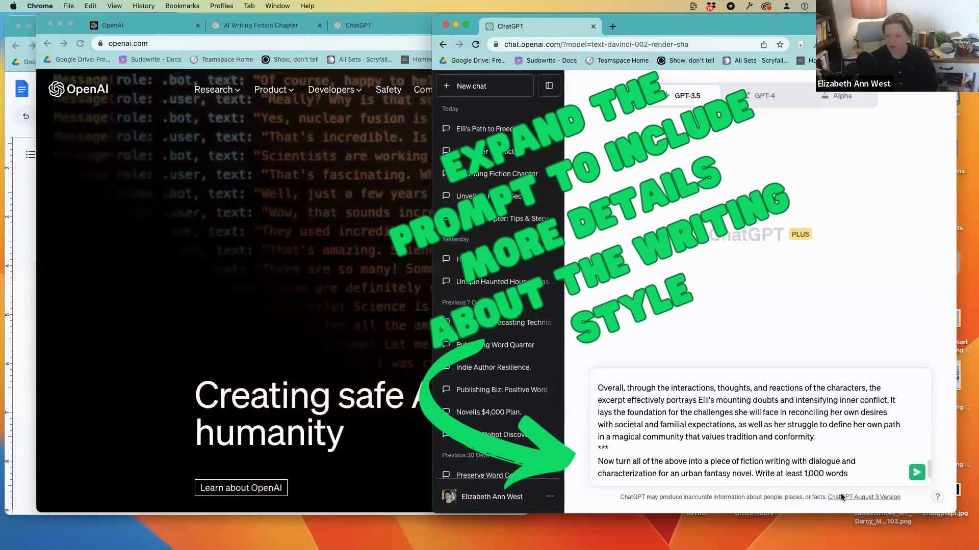
pyautogui.write('.')
pyautogui.hotkey('shift', 'Return')
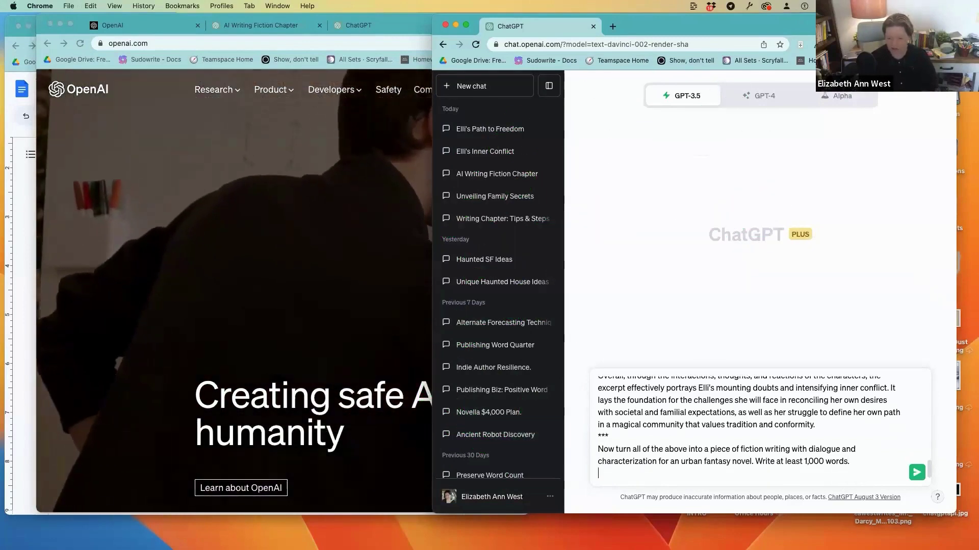
# Ask for a first-person POV from sassy Elli Bishop, set in an imaginary magical community in rural South Texas.
pyautogui.write('Write in fir')
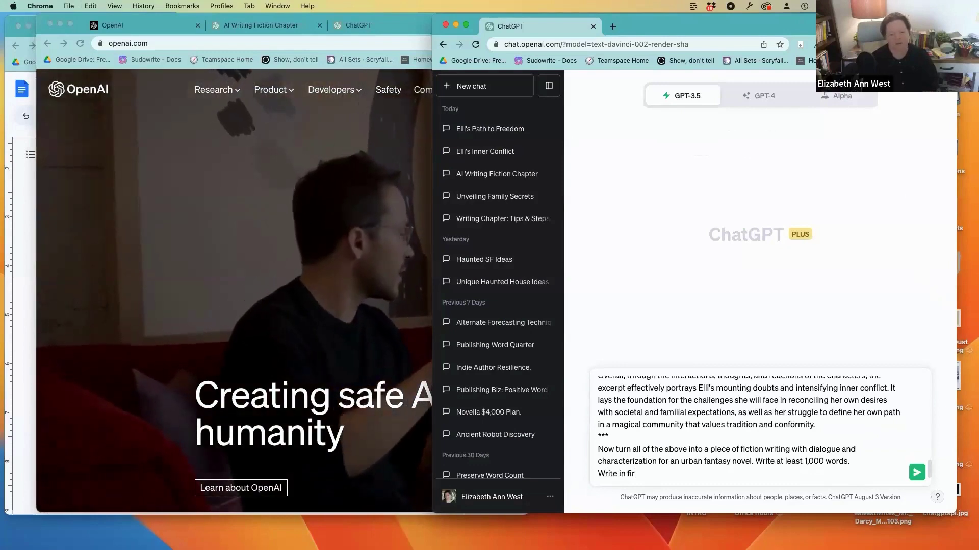
pyautogui.write('st')
pyautogui.press('BackSpace')
pyautogui.write('st person POV ')
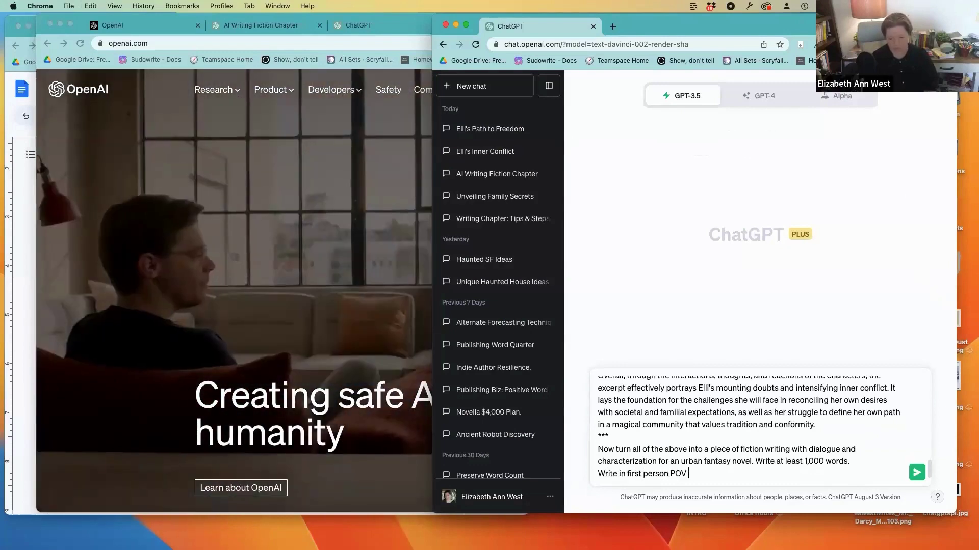
pyautogui.write('from Elli Bish')
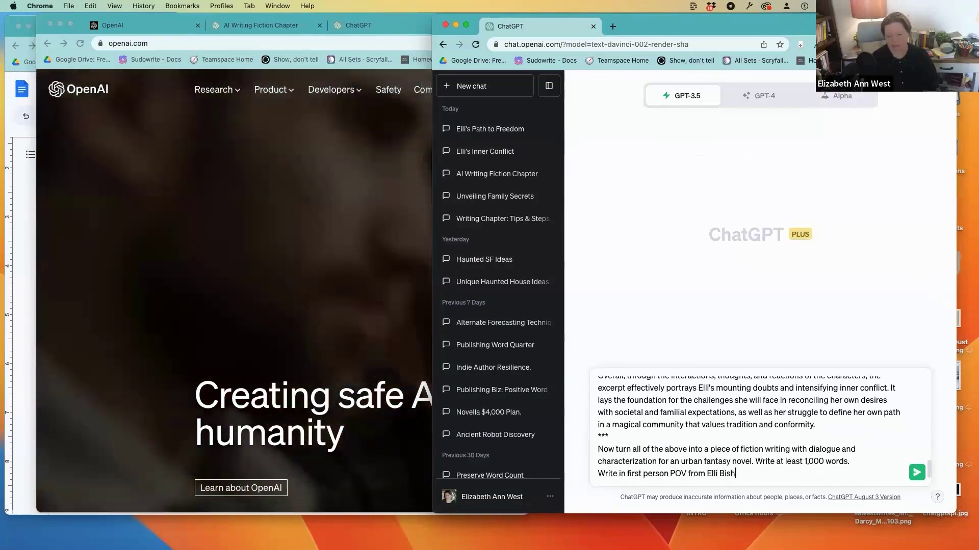
pyautogui.write("op's POV")
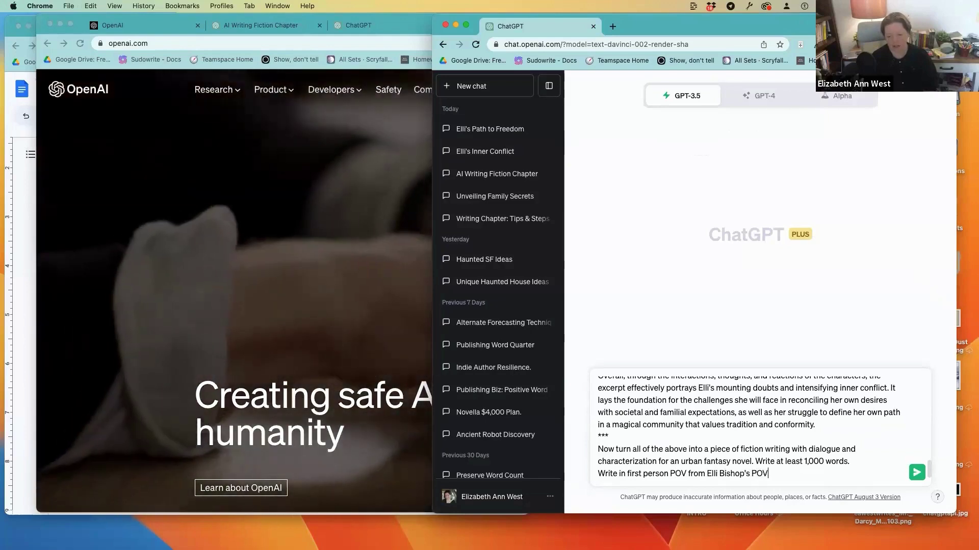
pyautogui.write(', and ')
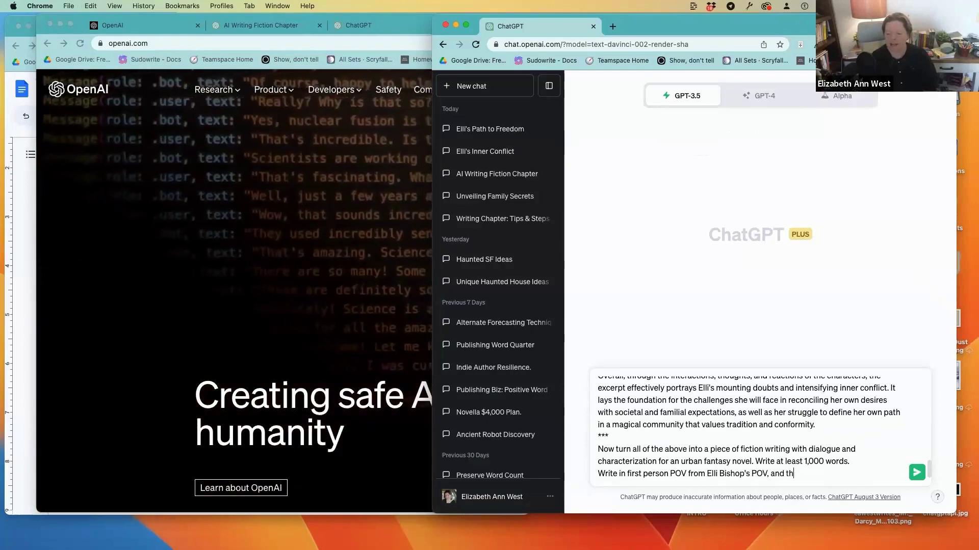
pyautogui.write('she si')
pyautogui.press('BackSpace')
pyautogui.press('BackSpace')
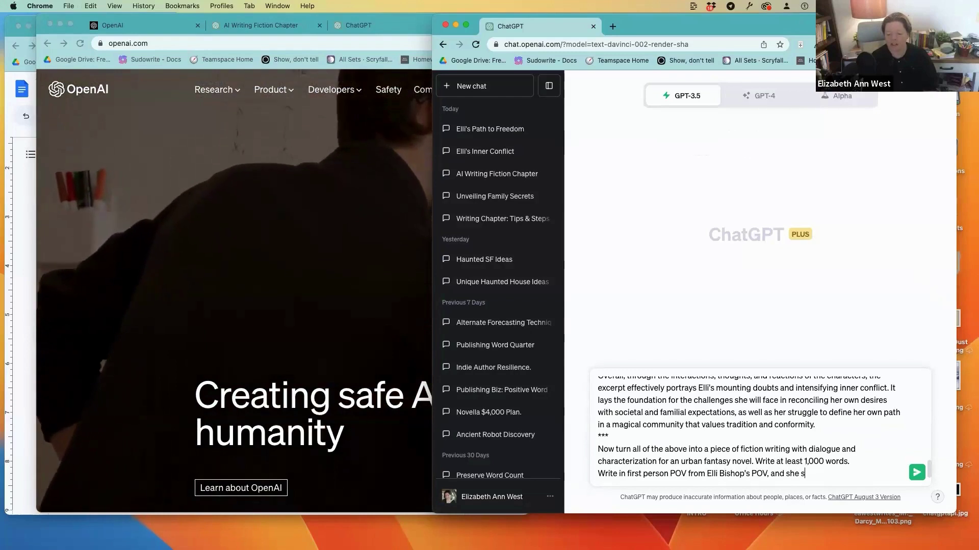
pyautogui.write('is sassy and')
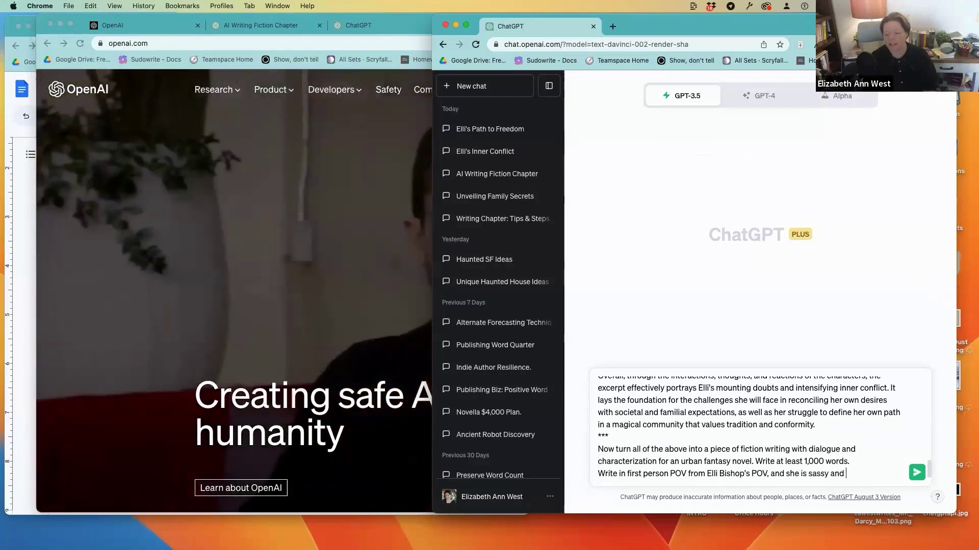
pyautogui.write(' this takes pla')
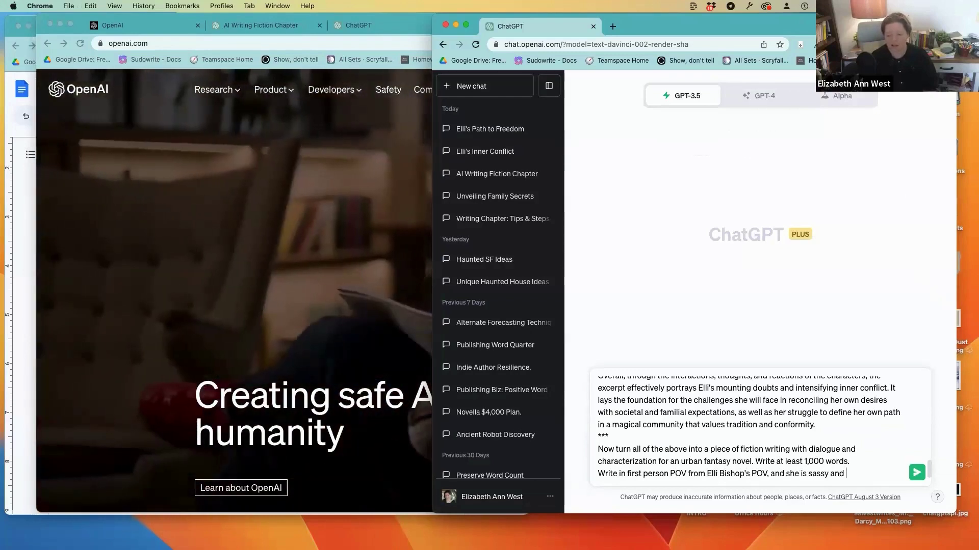
pyautogui.write('ce in an')
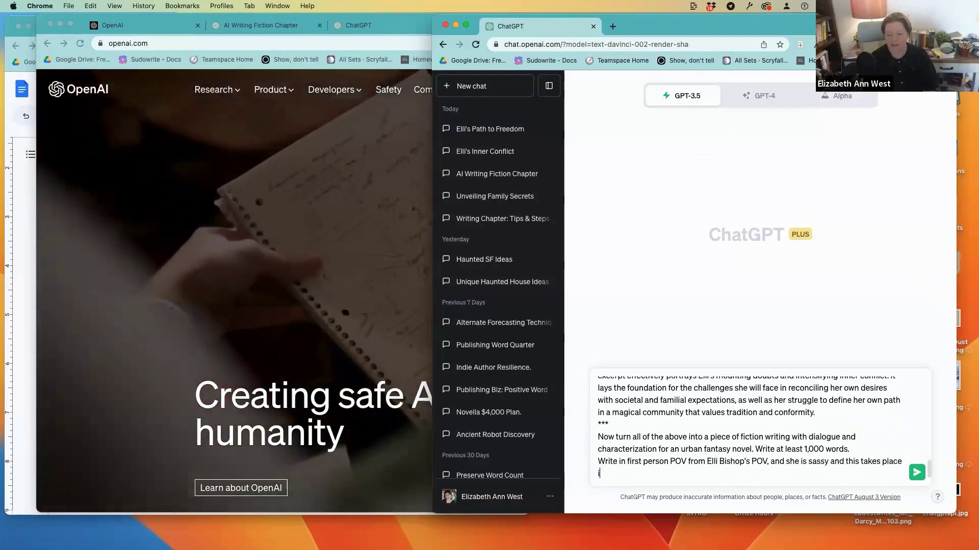
pyautogui.write(' im')
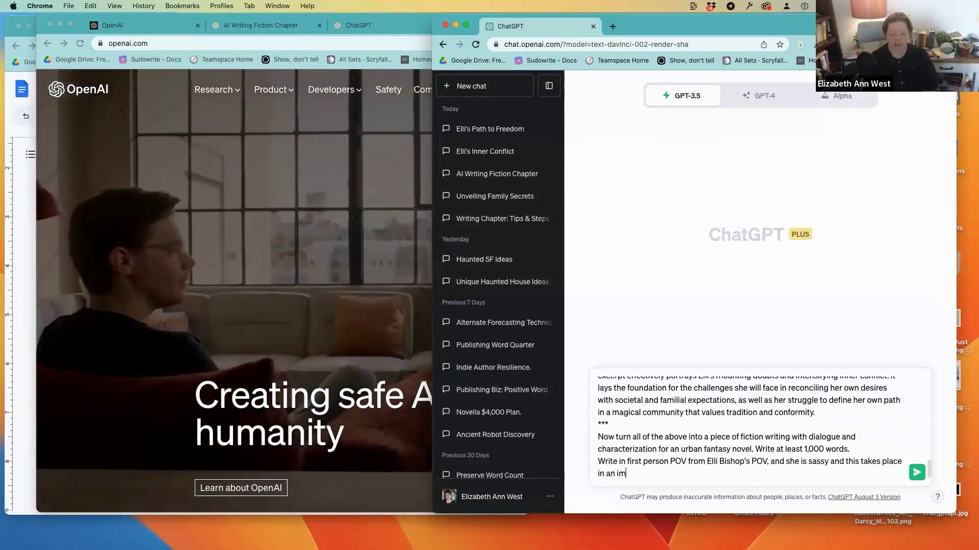
pyautogui.write('aginary m')
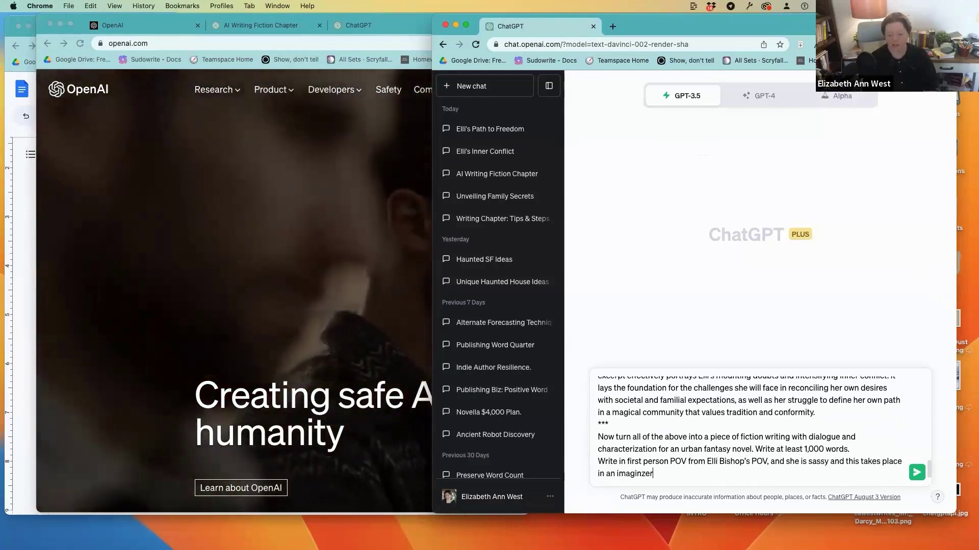
pyautogui.write('agical community in ')
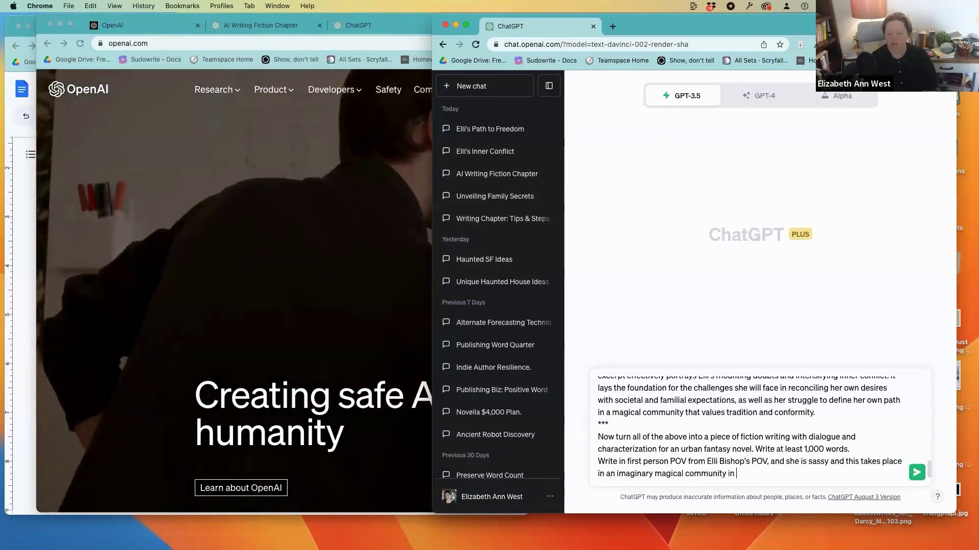
pyautogui.write('rural South Tex')
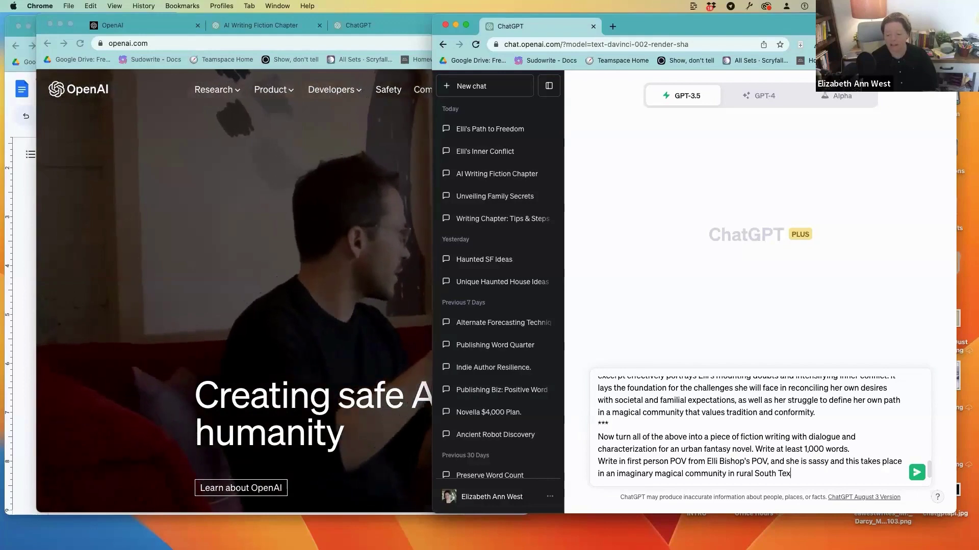
pyautogui.write('as called Bigfoot. This book shou')
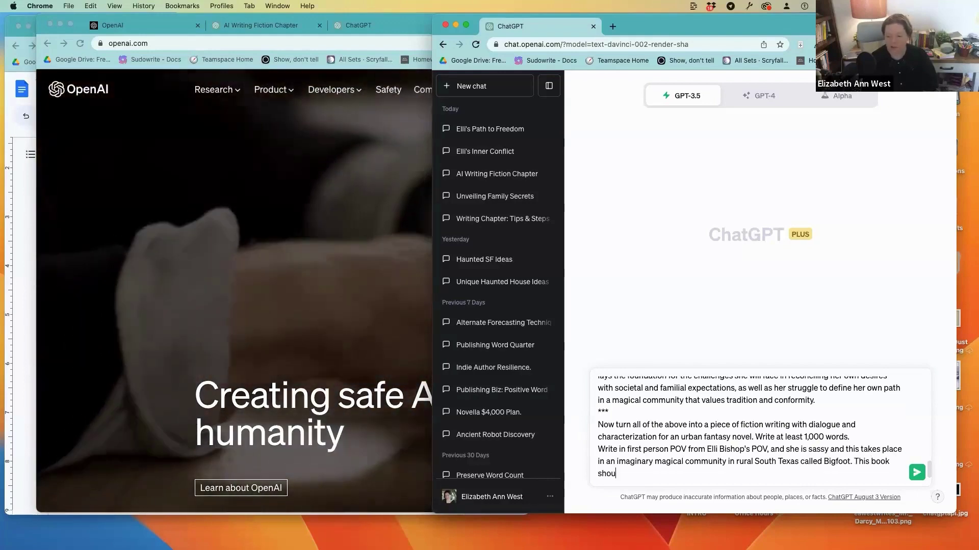
pyautogui.write('ld sound like small town,')
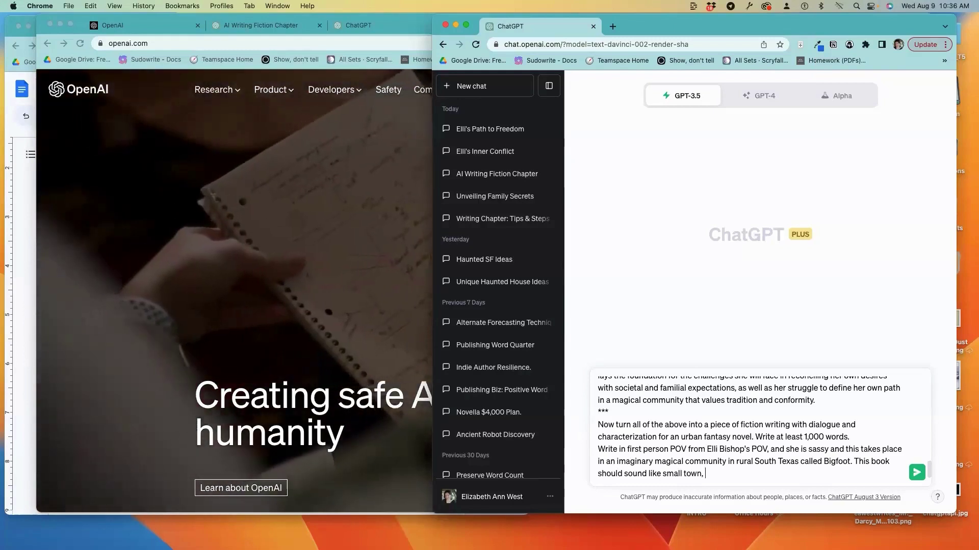
pyautogui.write(' cozy mys')
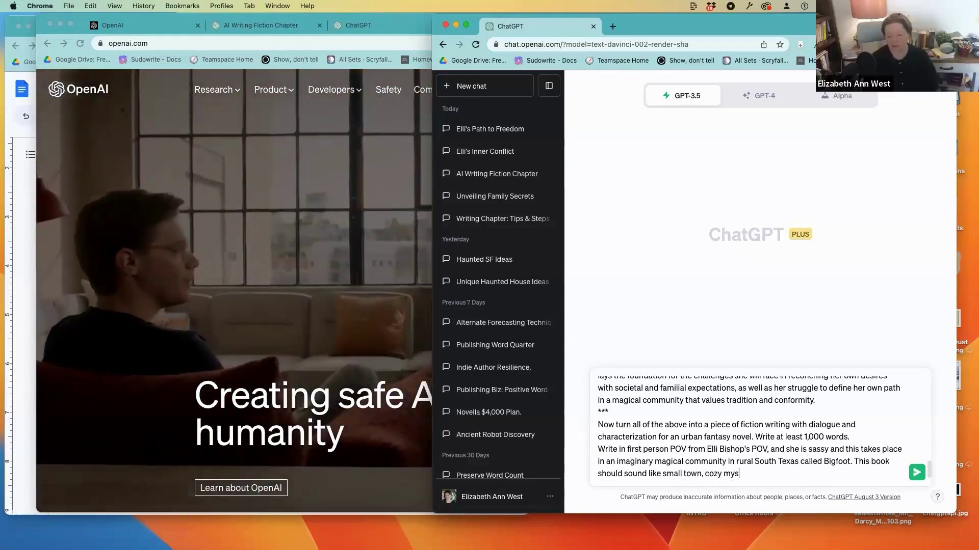
pyautogui.write('tery almost, but')
# Change 'urban' to 'contemporary' and request everyday magic and interior monologue set off by **.
pyautogui.click(671, 437)
pyautogui.press('BackSpace')
pyautogui.press('BackSpace')
pyautogui.press('BackSpace')
pyautogui.press('BackSpace')
pyautogui.press('BackSpace')
pyautogui.press('BackSpace')
pyautogui.press('BackSpace')
pyautogui.press('BackSpace')
pyautogui.write('contemporary')
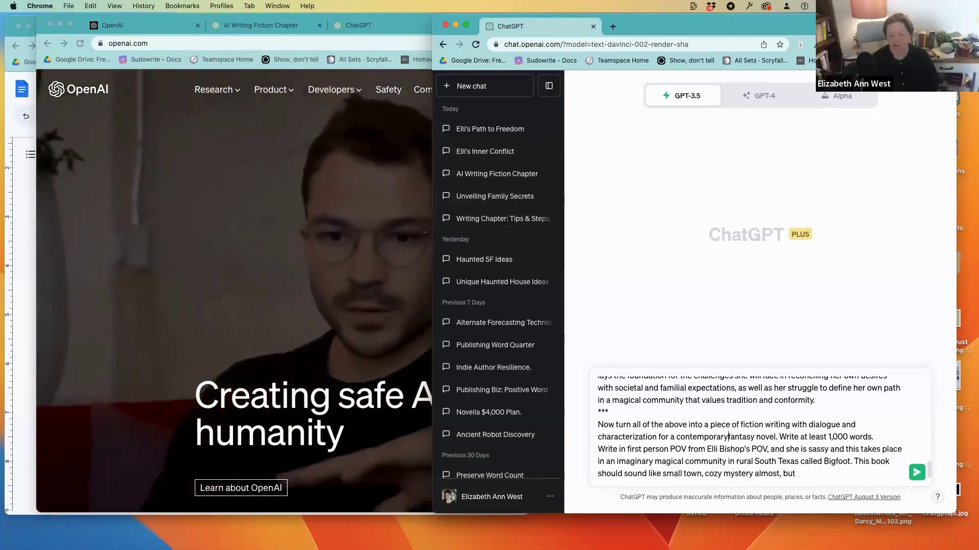
pyautogui.click(796, 473)
pyautogui.write('mo')
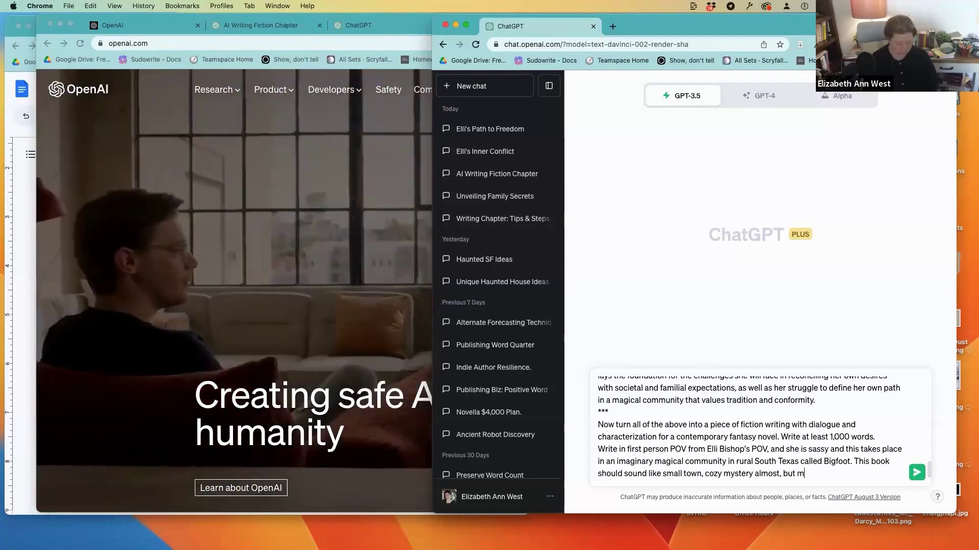
pyautogui.write('re focus on magic')
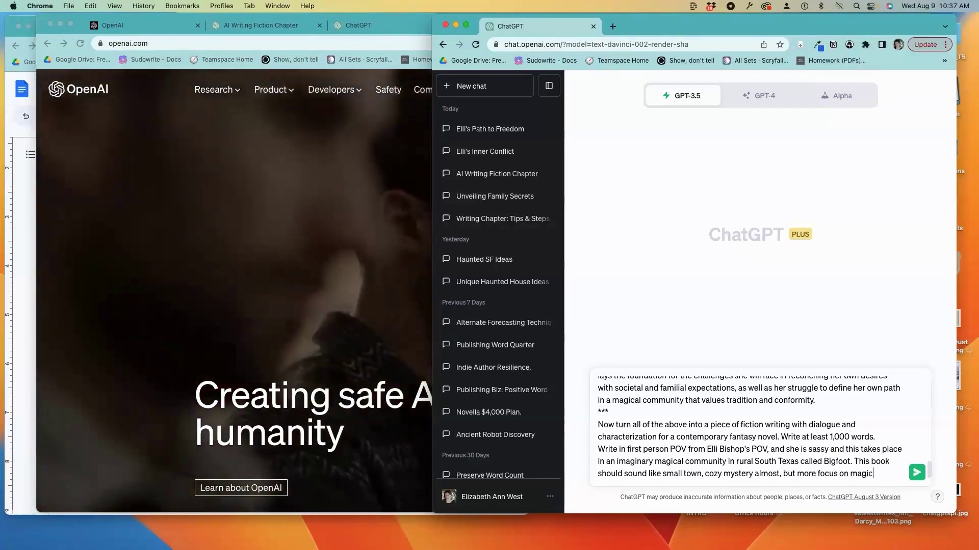
pyautogui.write(' and')
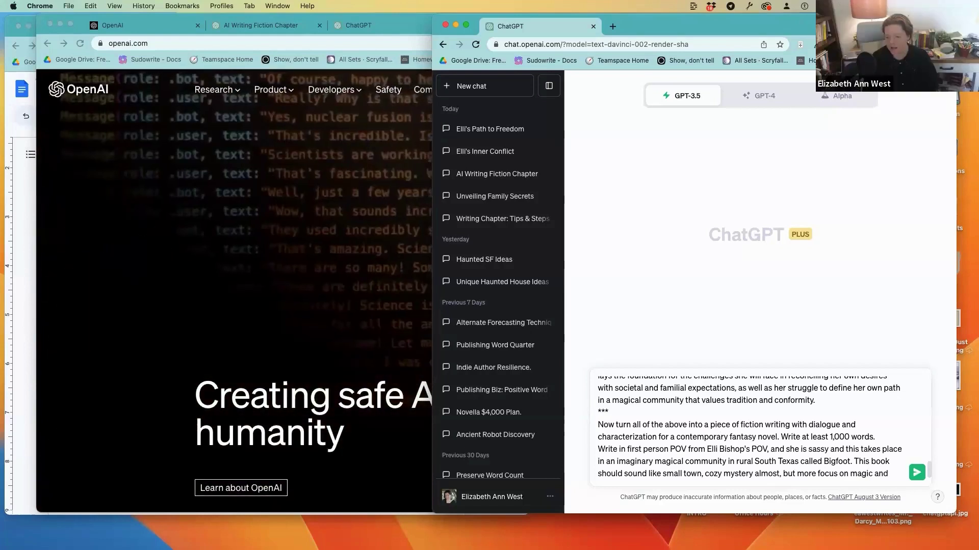
pyautogui.write(' the superna')
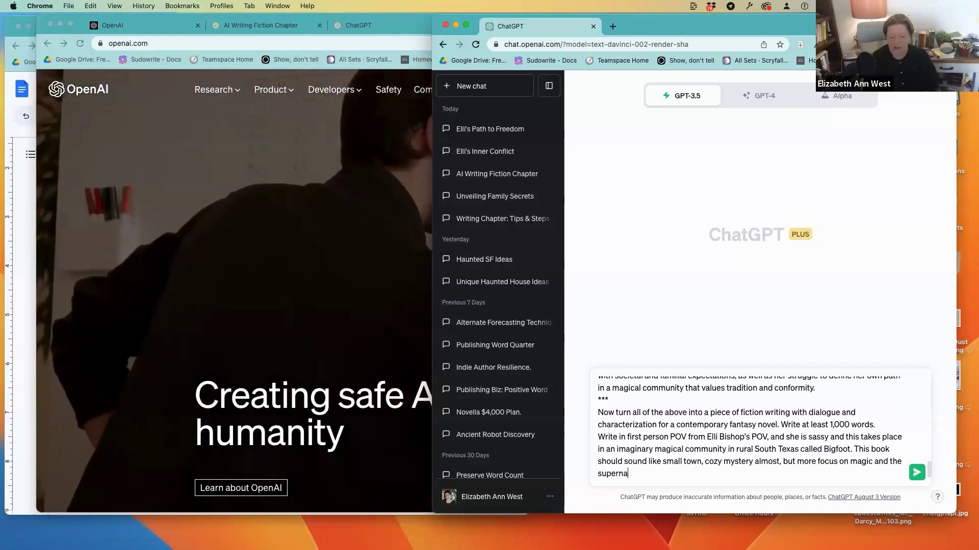
pyautogui.write("tural like it's")
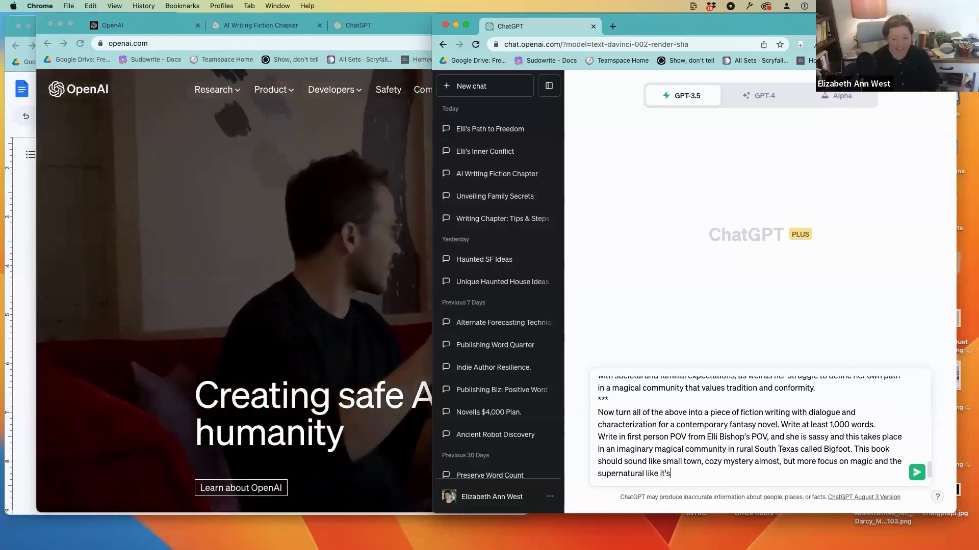
pyautogui.write(' just normal ev')
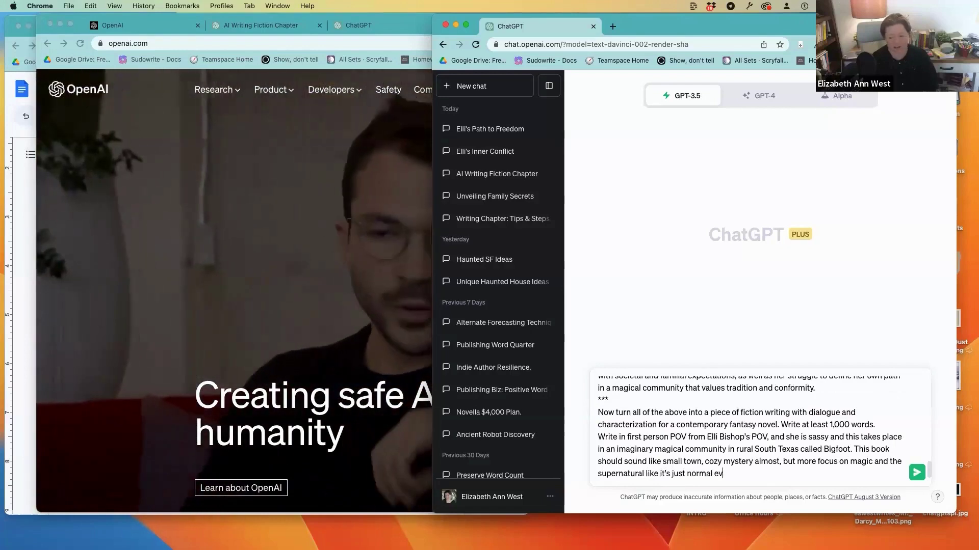
pyautogui.write('eryday things. Sebasti')
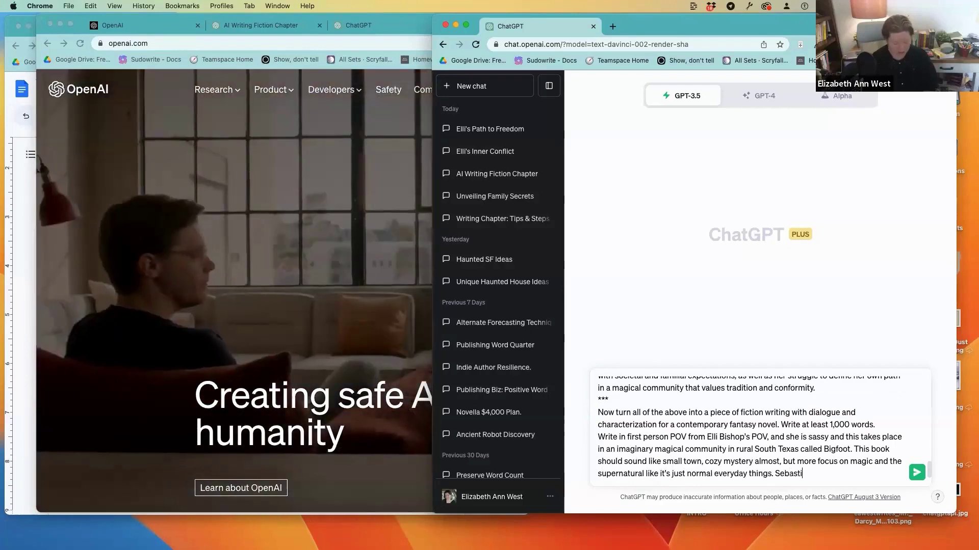
pyautogui.write('an is suav')
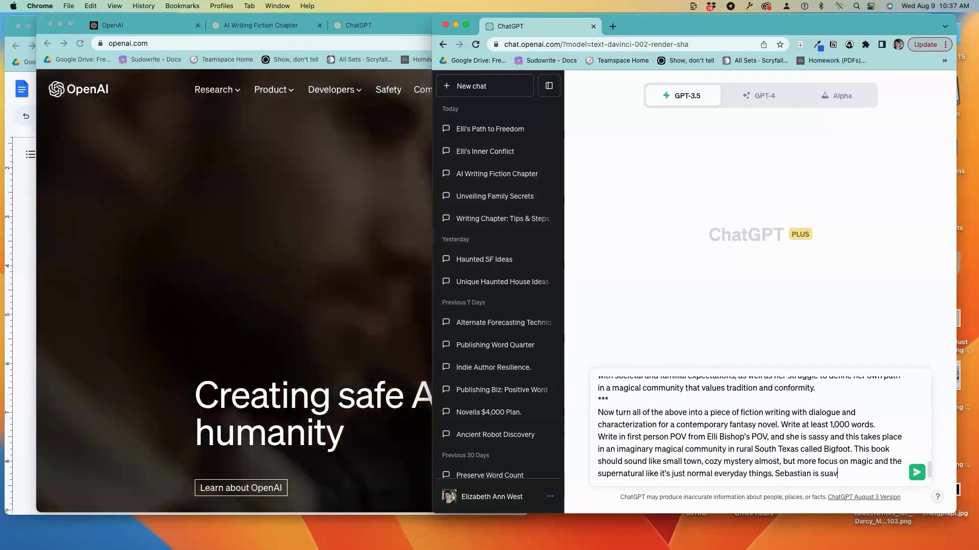
pyautogui.write('e, but he was an')
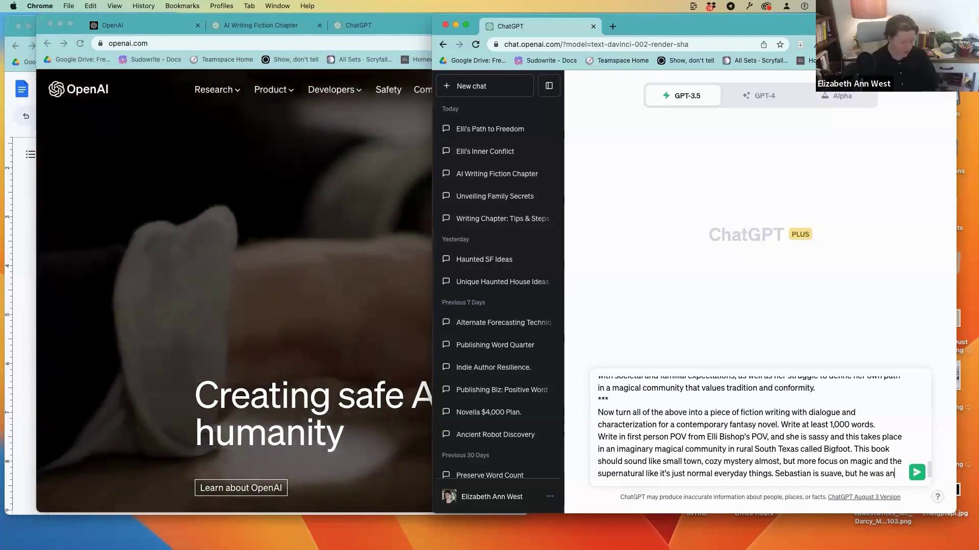
pyautogui.write(' orphan raised by Ellie')
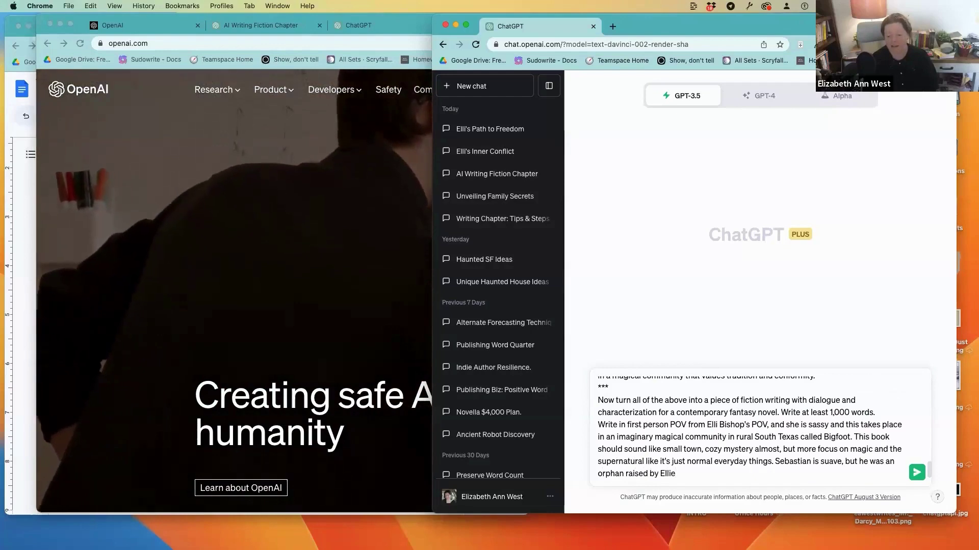
pyautogui.press('BackSpace')
pyautogui.write("'s parents. ")
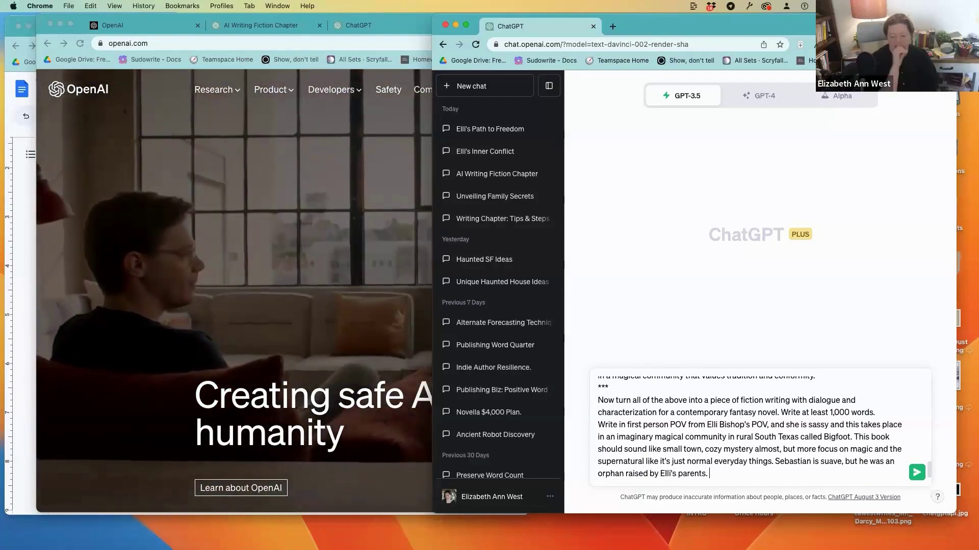
pyautogui.write('The writi')
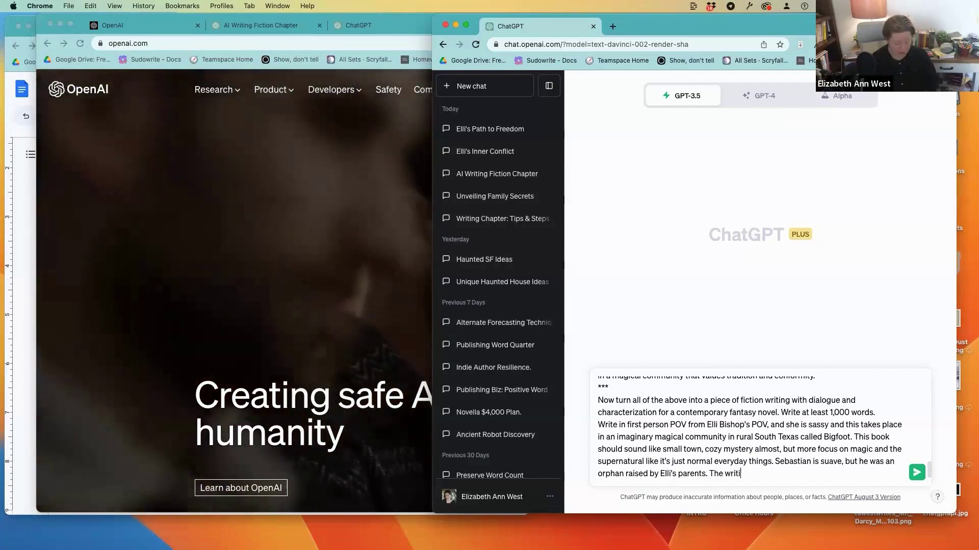
pyautogui.write('ng style should in')
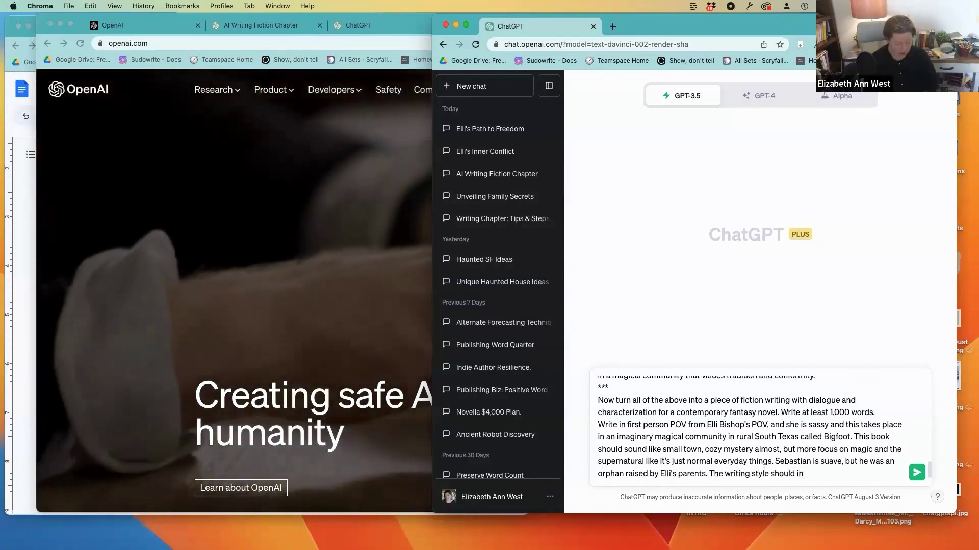
pyautogui.write('clude interior')
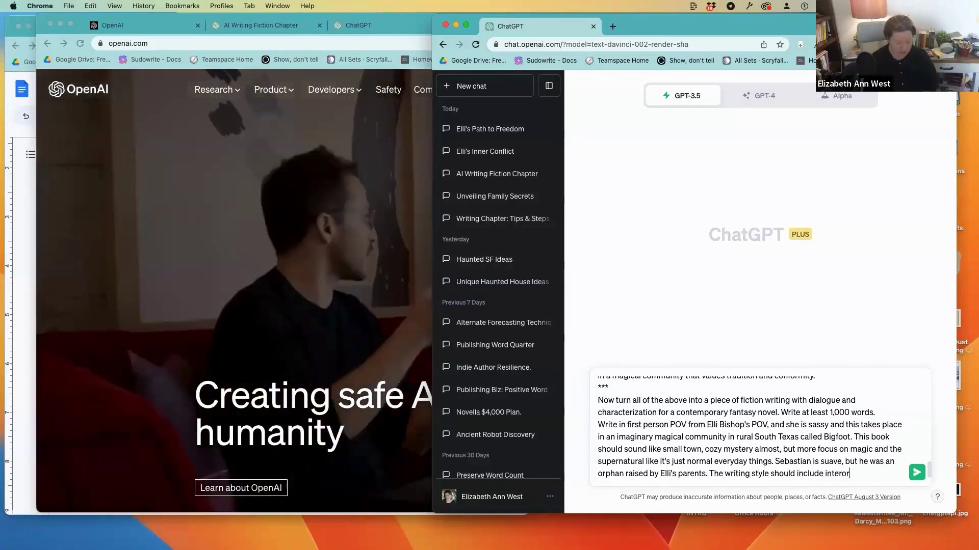
pyautogui.write(' mo')
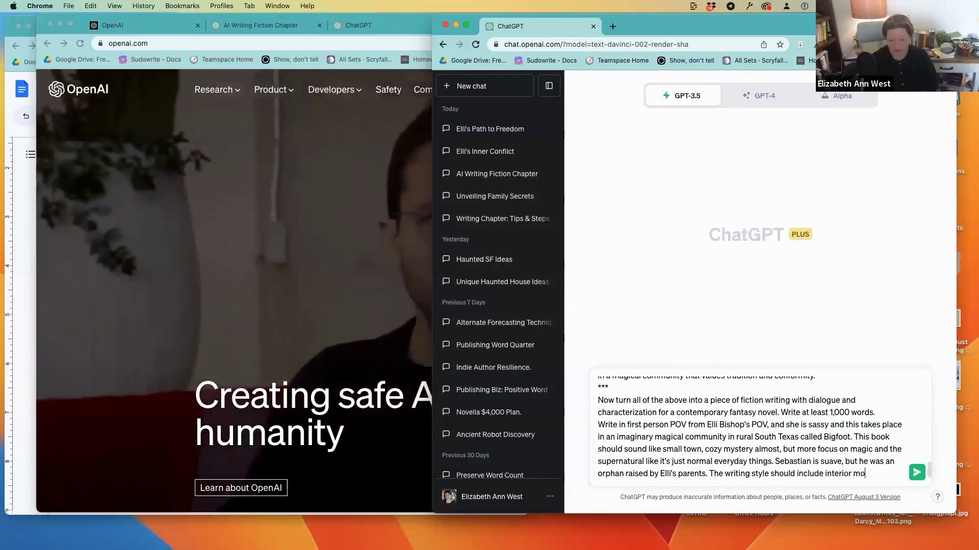
pyautogui.write('nologue set')
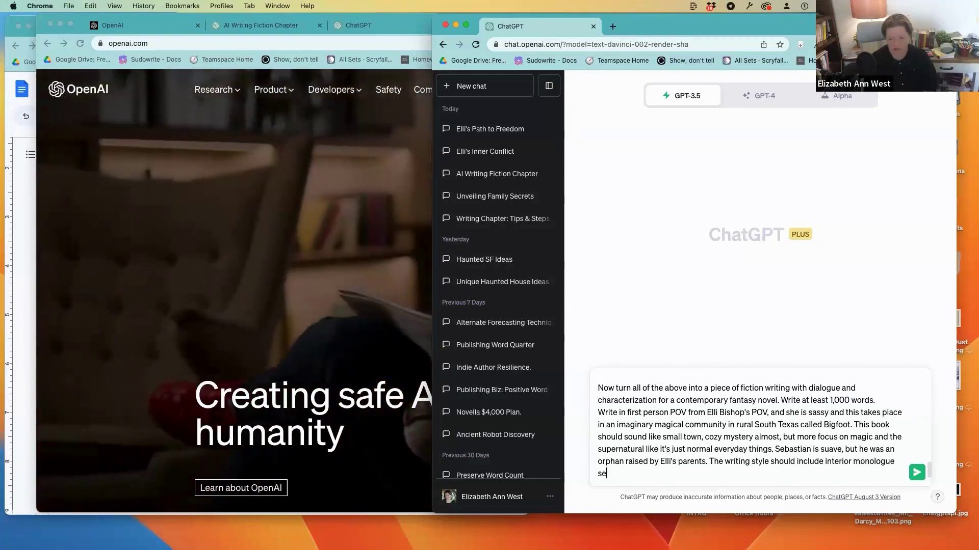
pyautogui.write(' off by **')
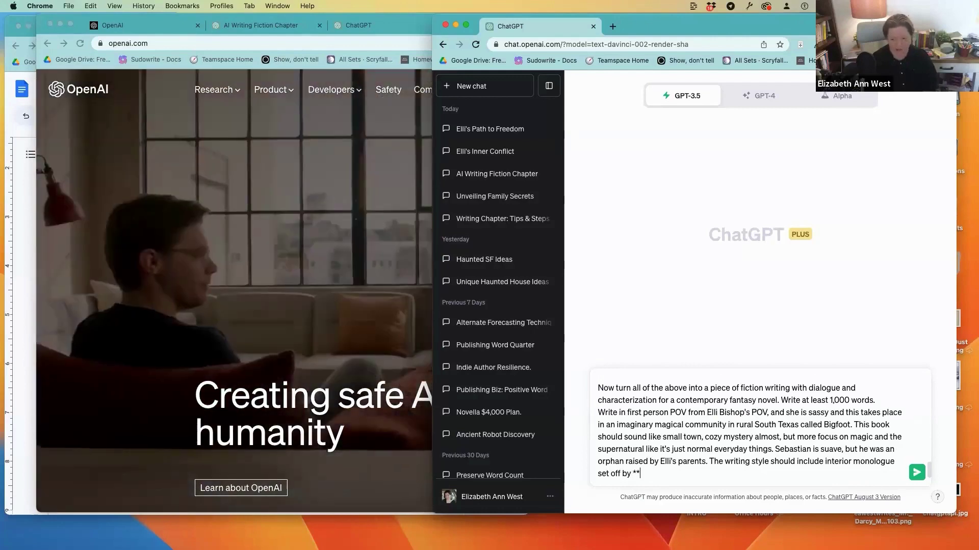
pyautogui.write(' and ')
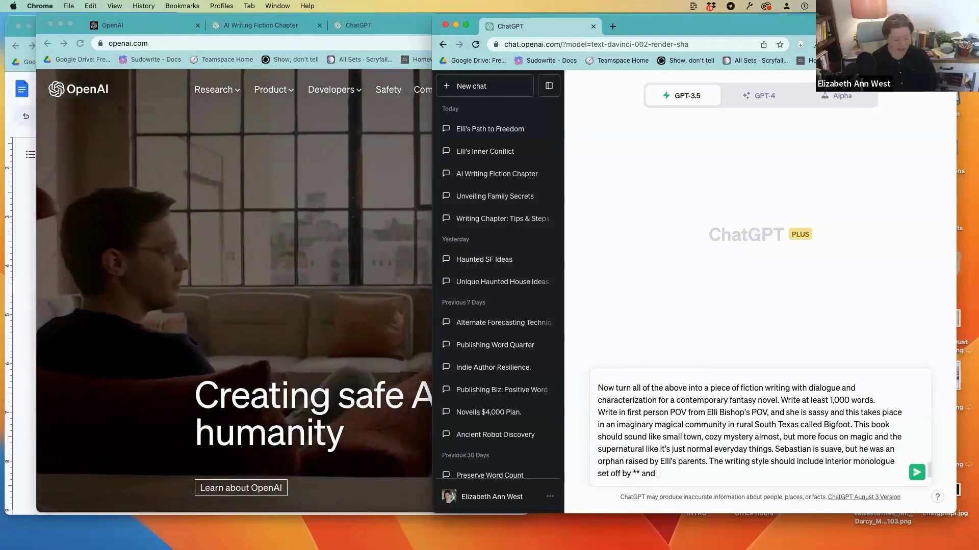
pyautogui.write('variatio')
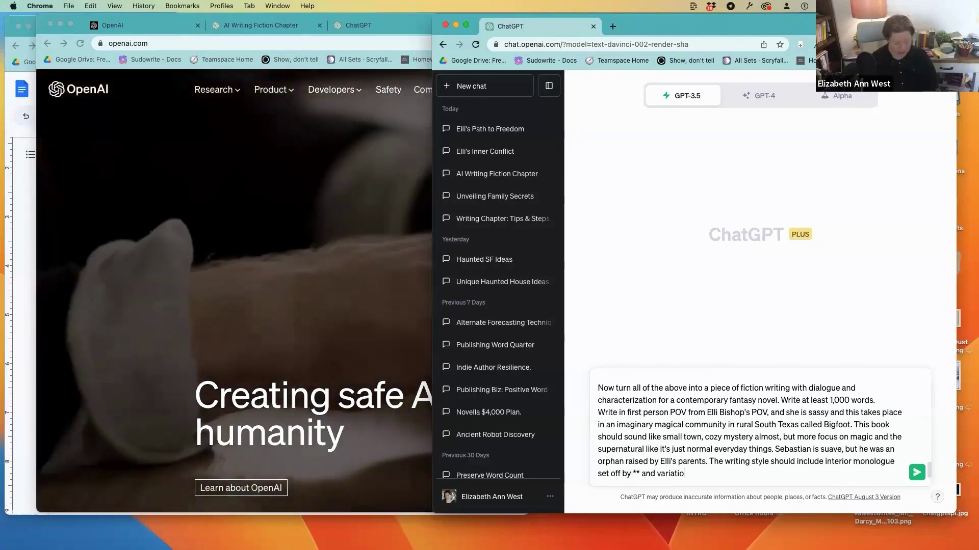
pyautogui.write('n in sentence structure')
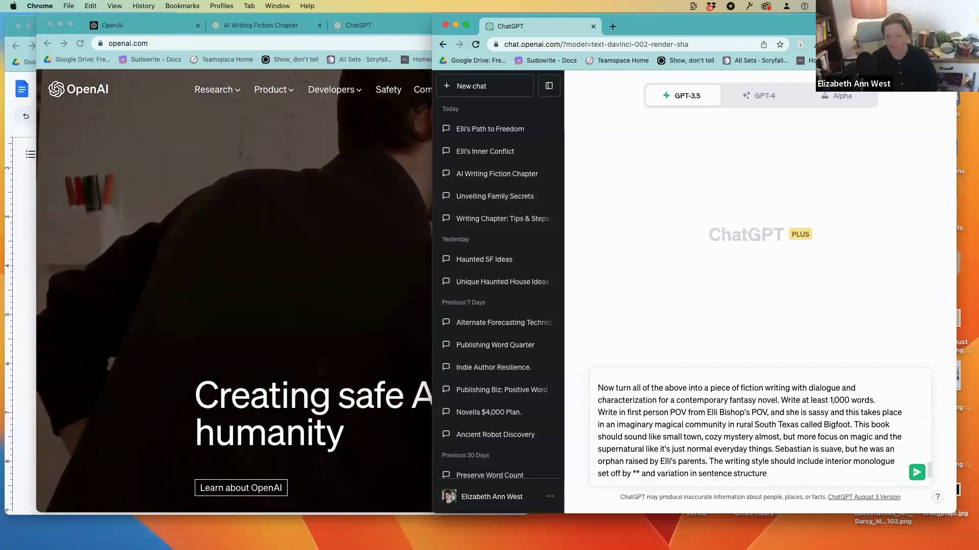
# Send the story-writing prompt and bring the original Google Docs chapter up beside ChatGPT's scene.
pyautogui.click(913, 475)
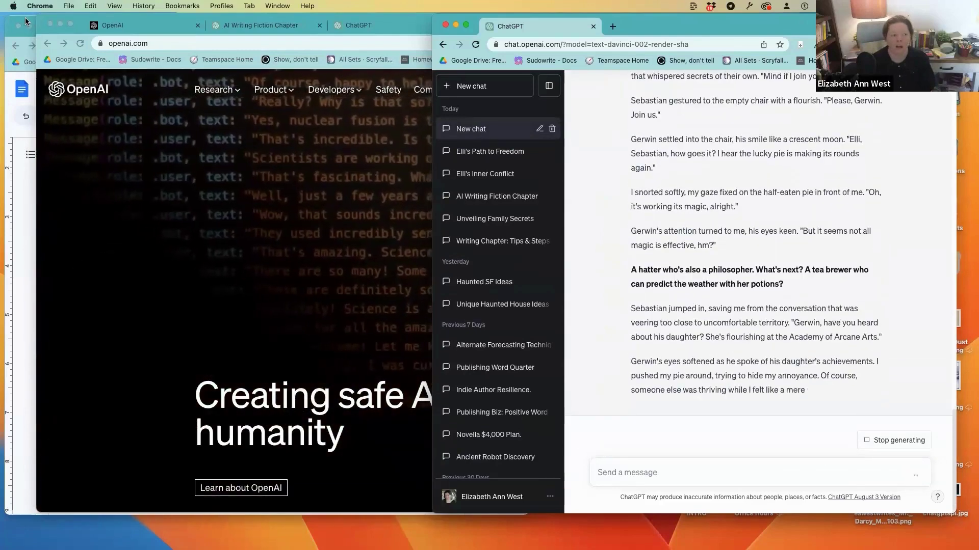
pyautogui.click(26, 20)
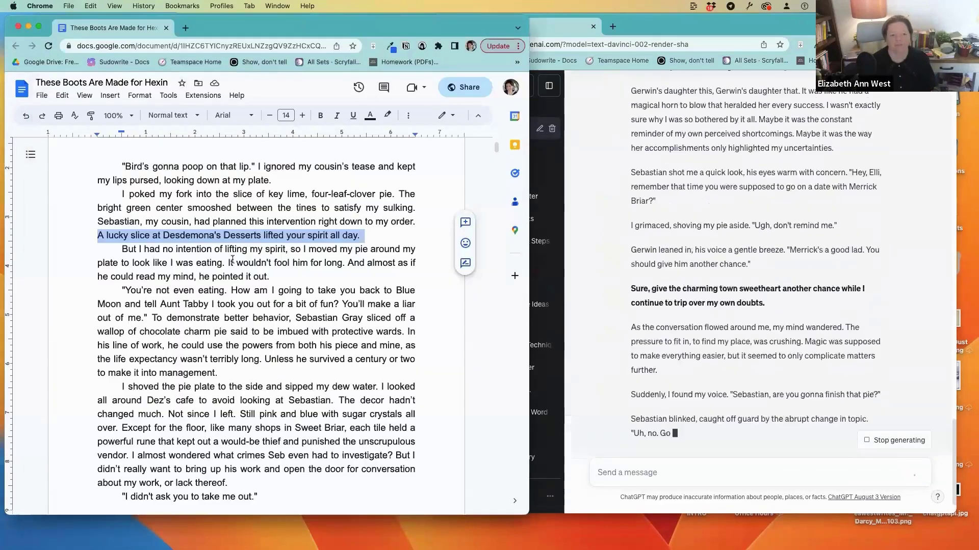
pyautogui.scroll(3, 233, 259)
pyautogui.scroll(-3, 229, 255)
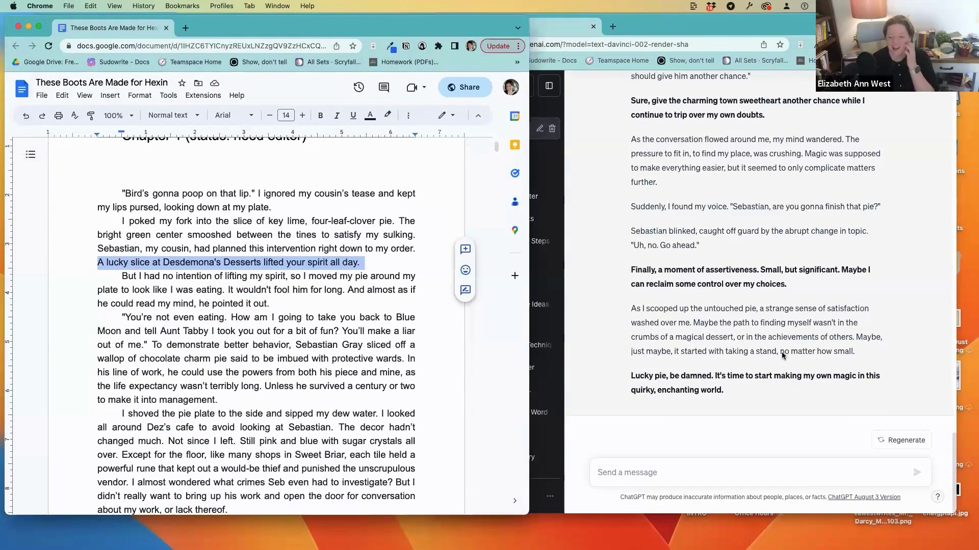
pyautogui.scroll(15, 782, 352)
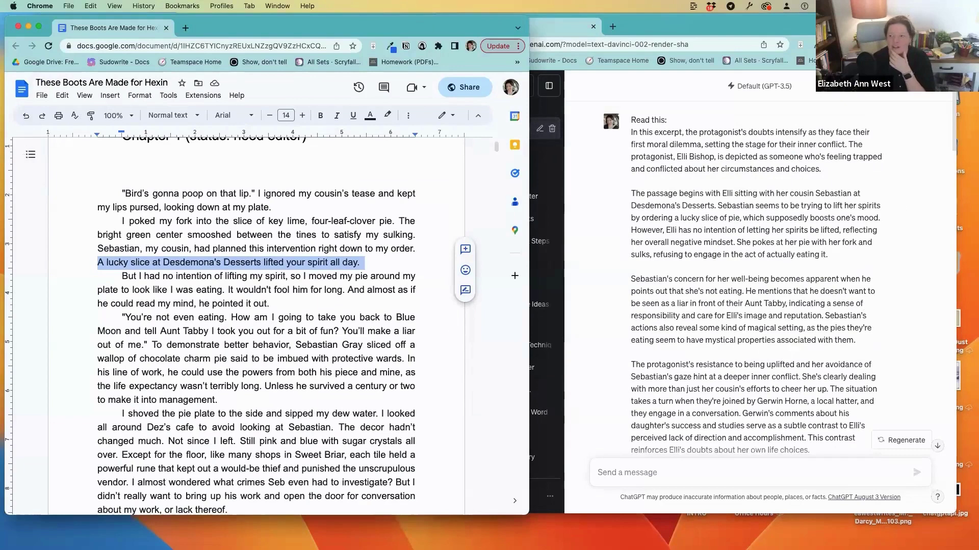
# Highlight the chapter's opening pie-shop lines and read ChatGPT's first-person scene beside them.
pyautogui.scroll(-10, 894, 510)
pyautogui.moveTo(122, 222); pyautogui.dragTo(304, 229)
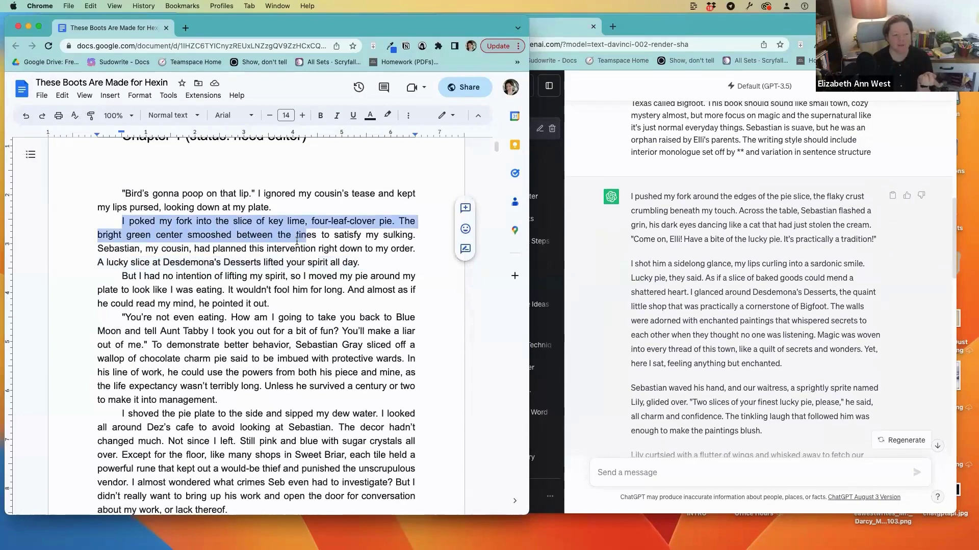
pyautogui.scroll(-1, 489, 237)
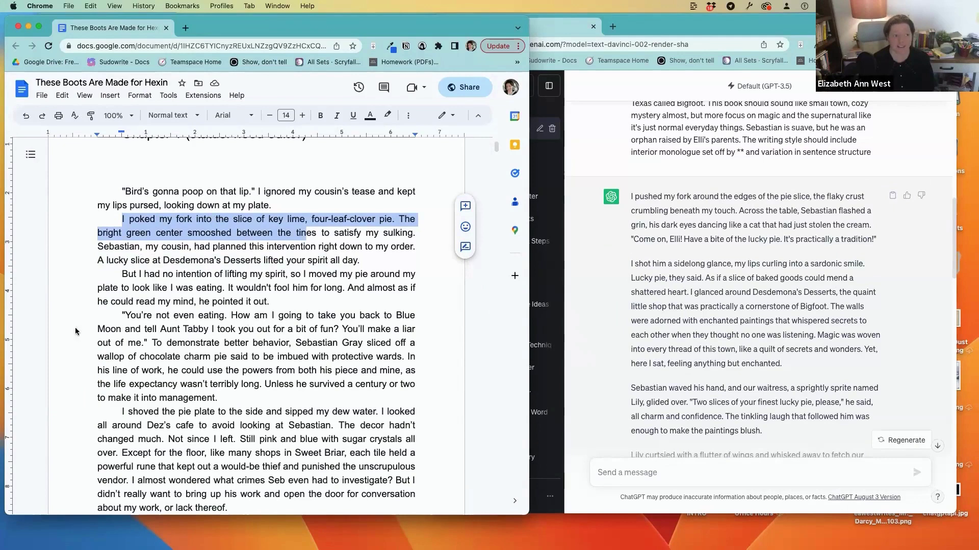
pyautogui.scroll(-5, 792, 321)
pyautogui.scroll(-1, 804, 338)
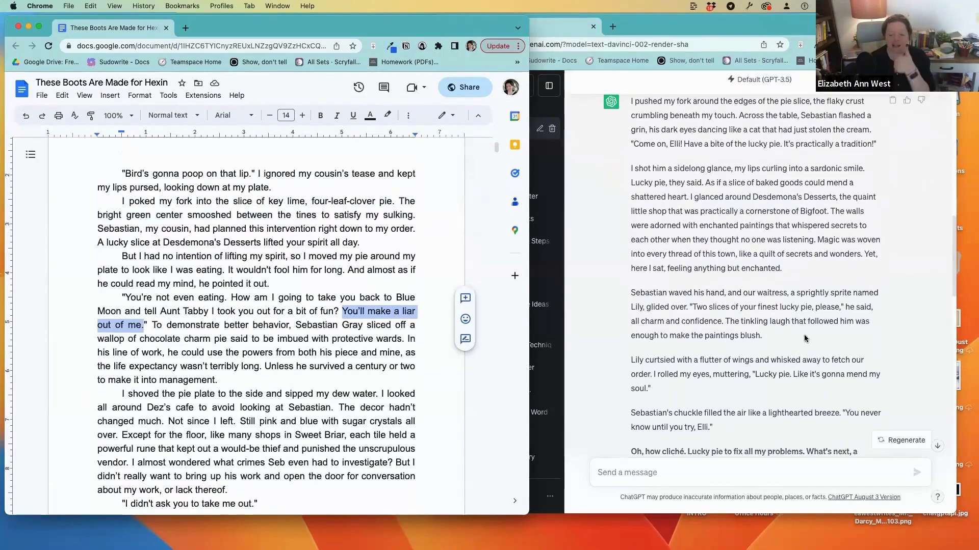